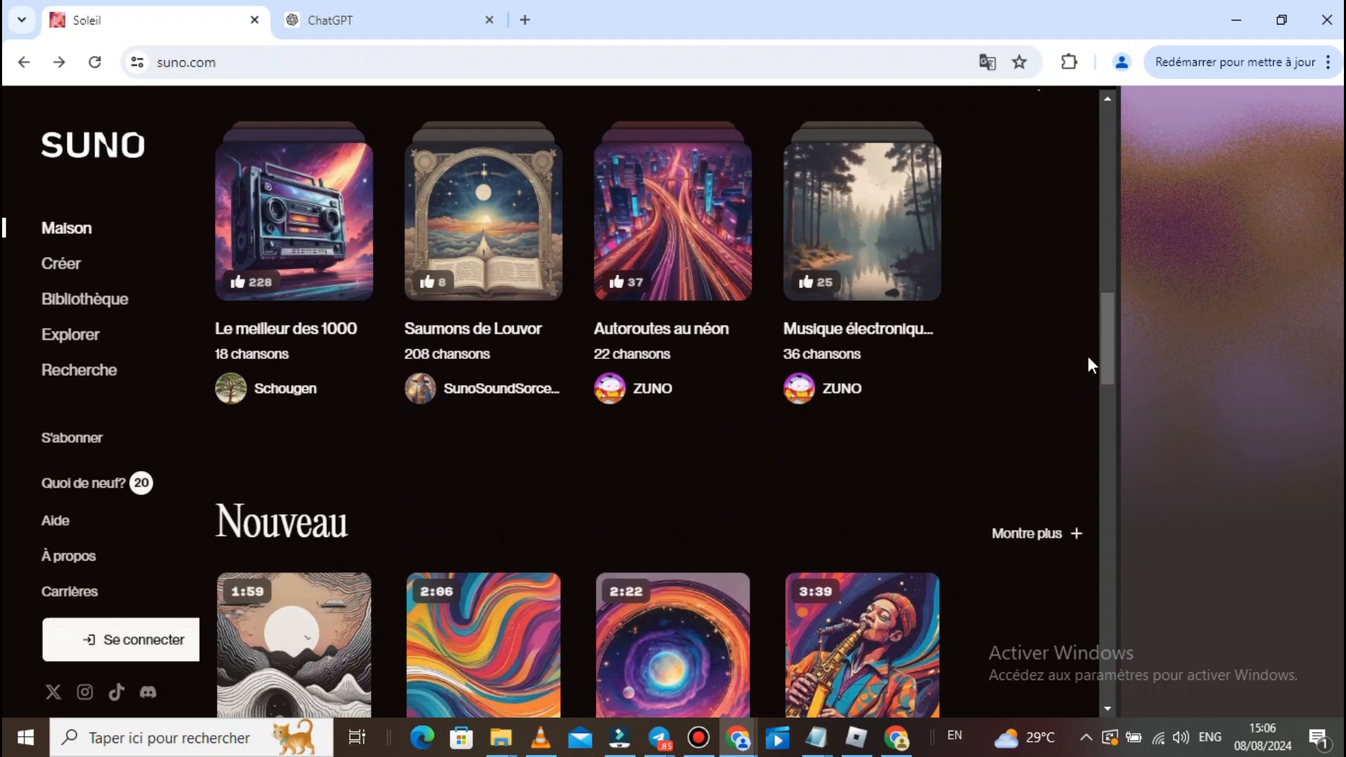
Browse the trending playlists, new songs, community playlists and main categories on the Suno home page.
scroll(1091, 363, "down", 4)
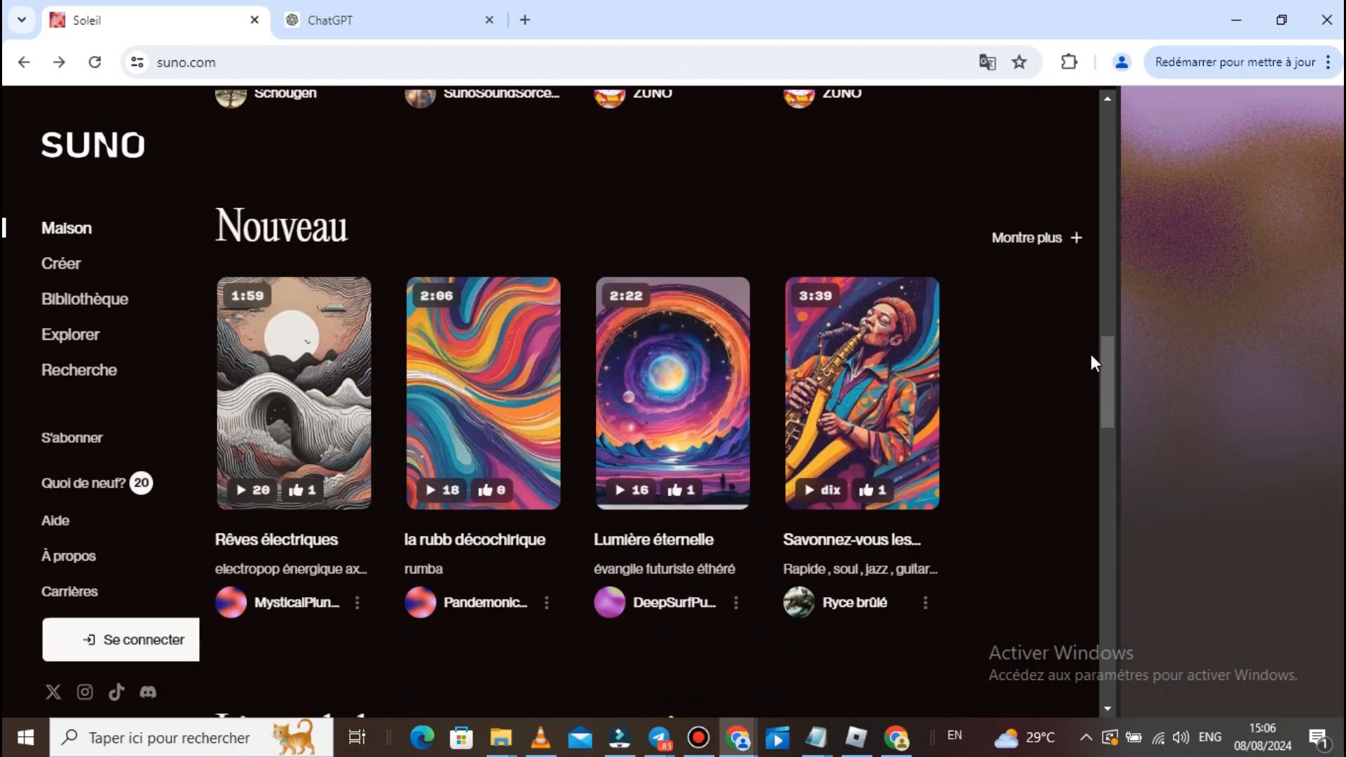
scroll(1092, 356, "down", 6)
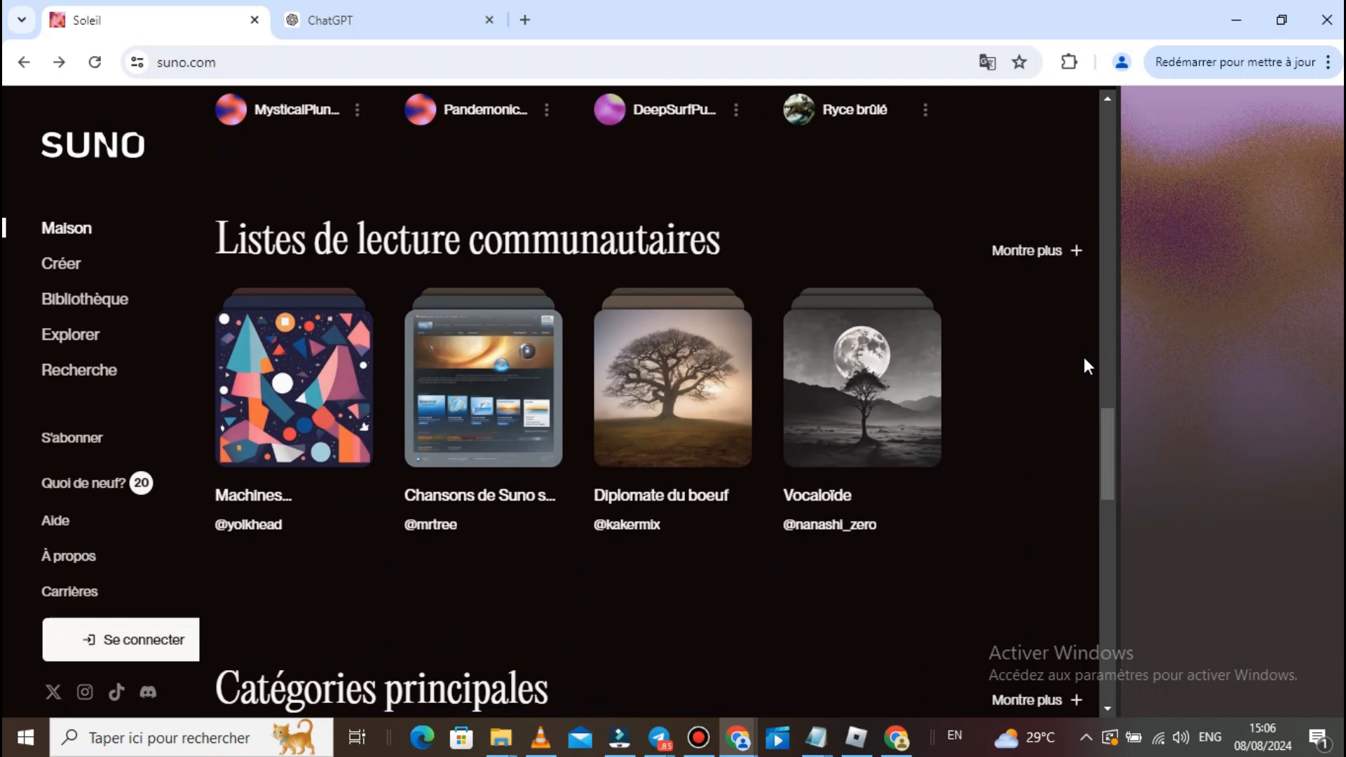
scroll(1084, 356, "up", 4)
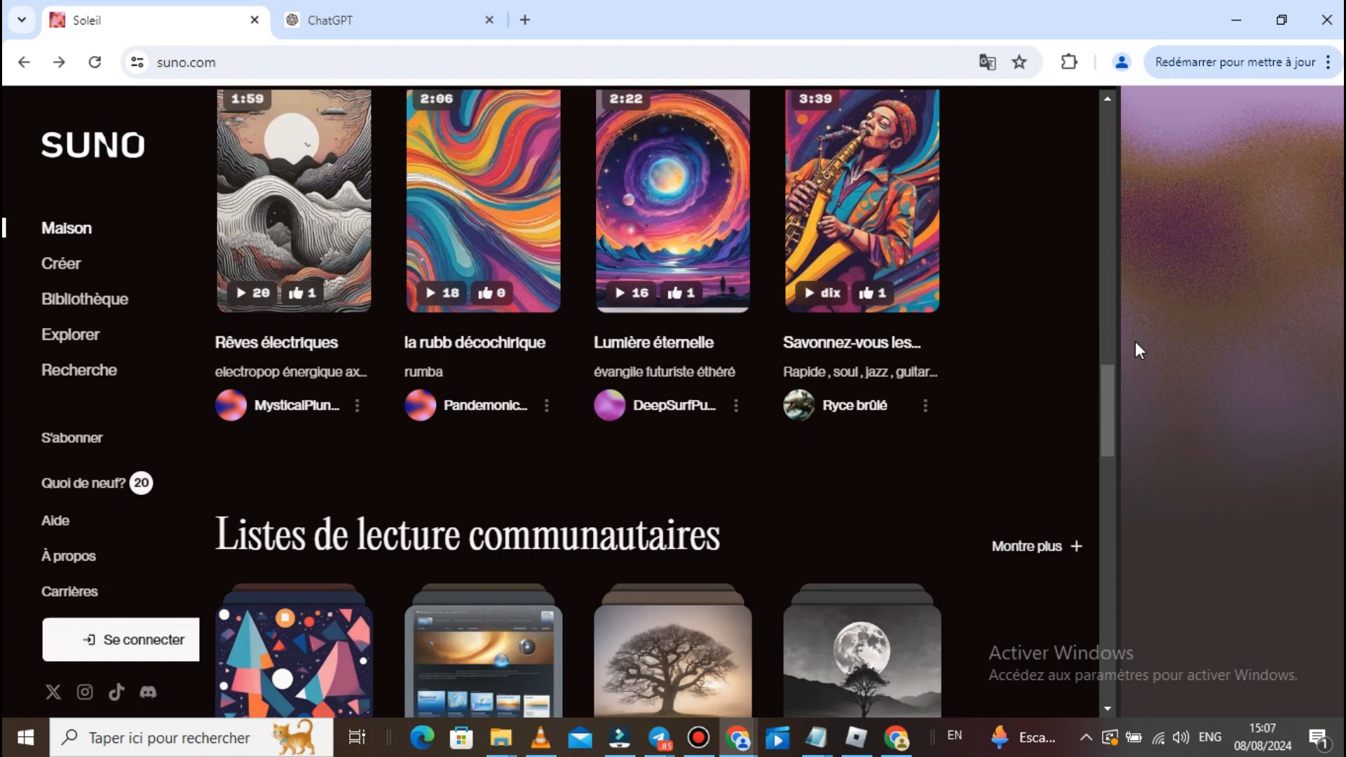
scroll(992, 327, "down", 7)
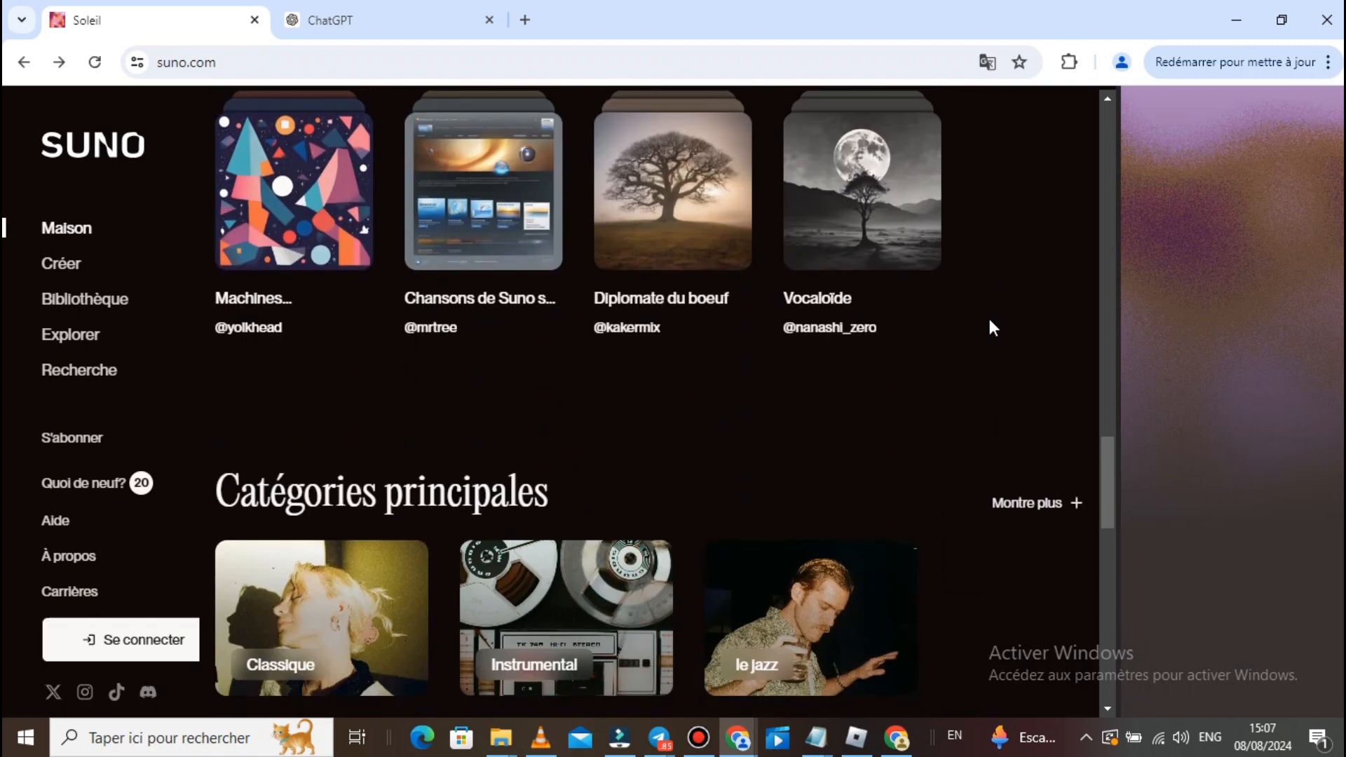
scroll(992, 327, "up", 5)
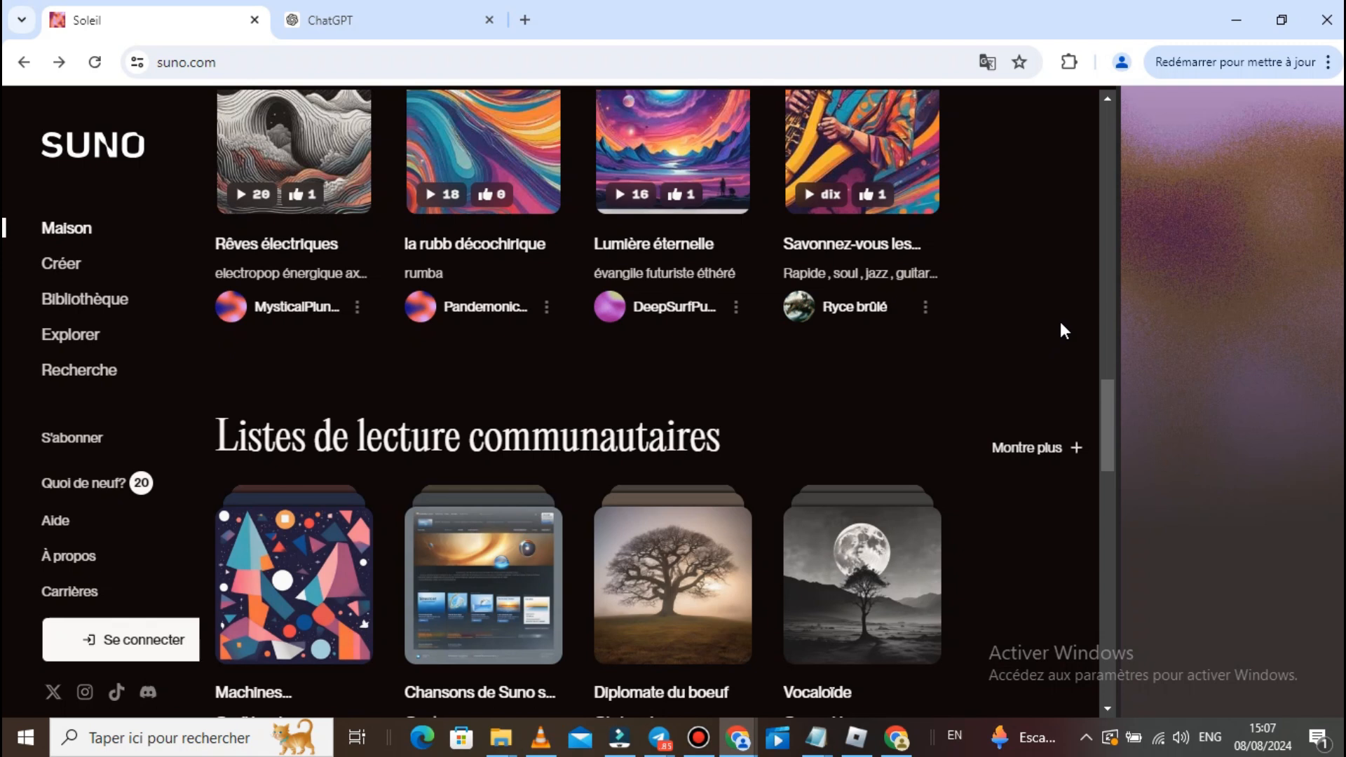
scroll(1061, 326, "down", 12)
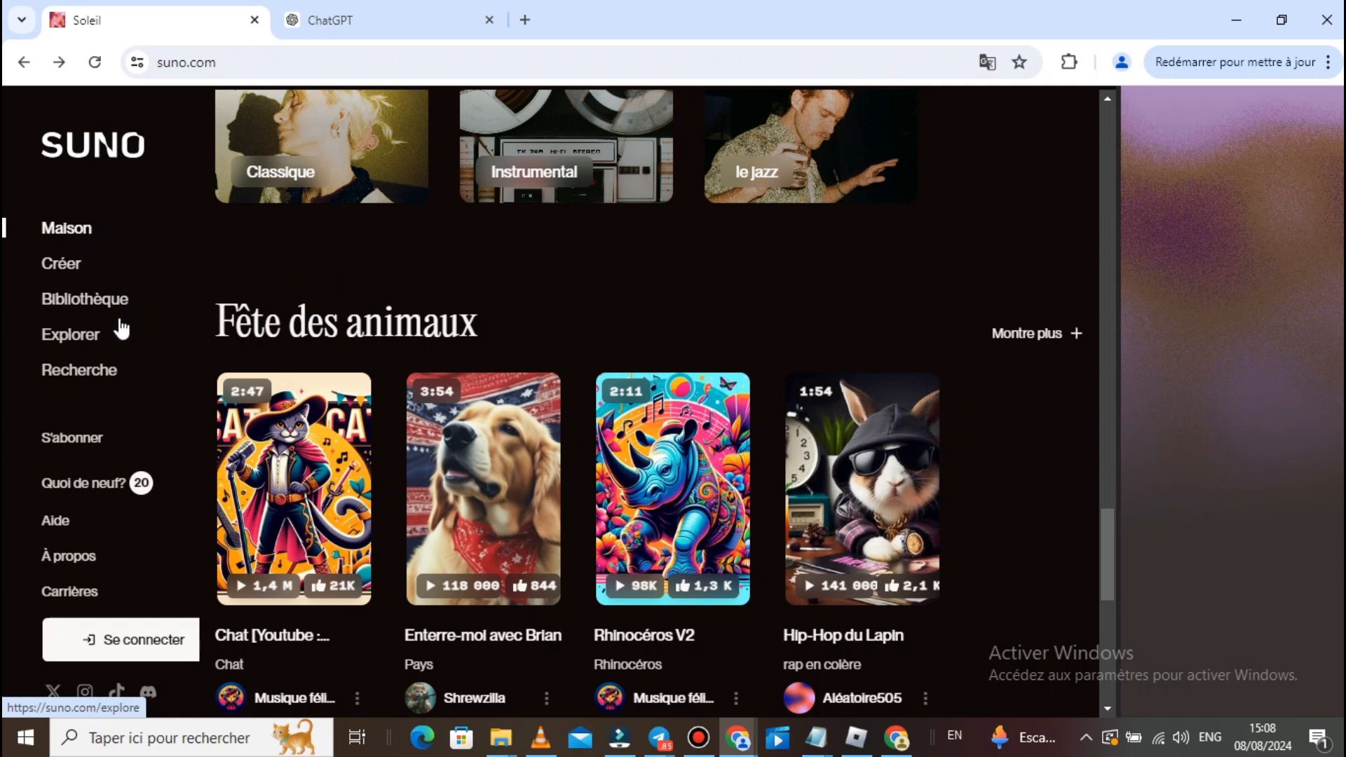
View the Explore page of music styles and return to the Suno home page.
left_click(115, 335)
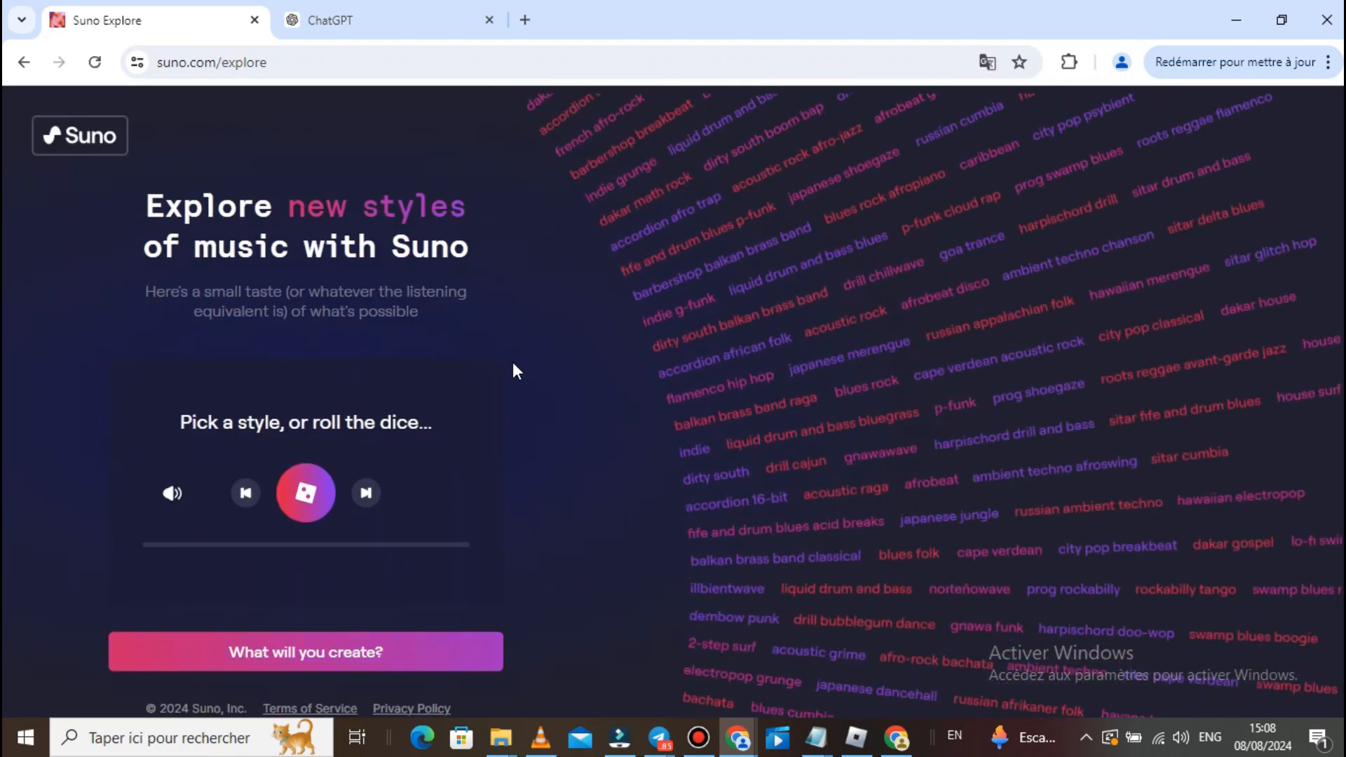
key("alt+Left")
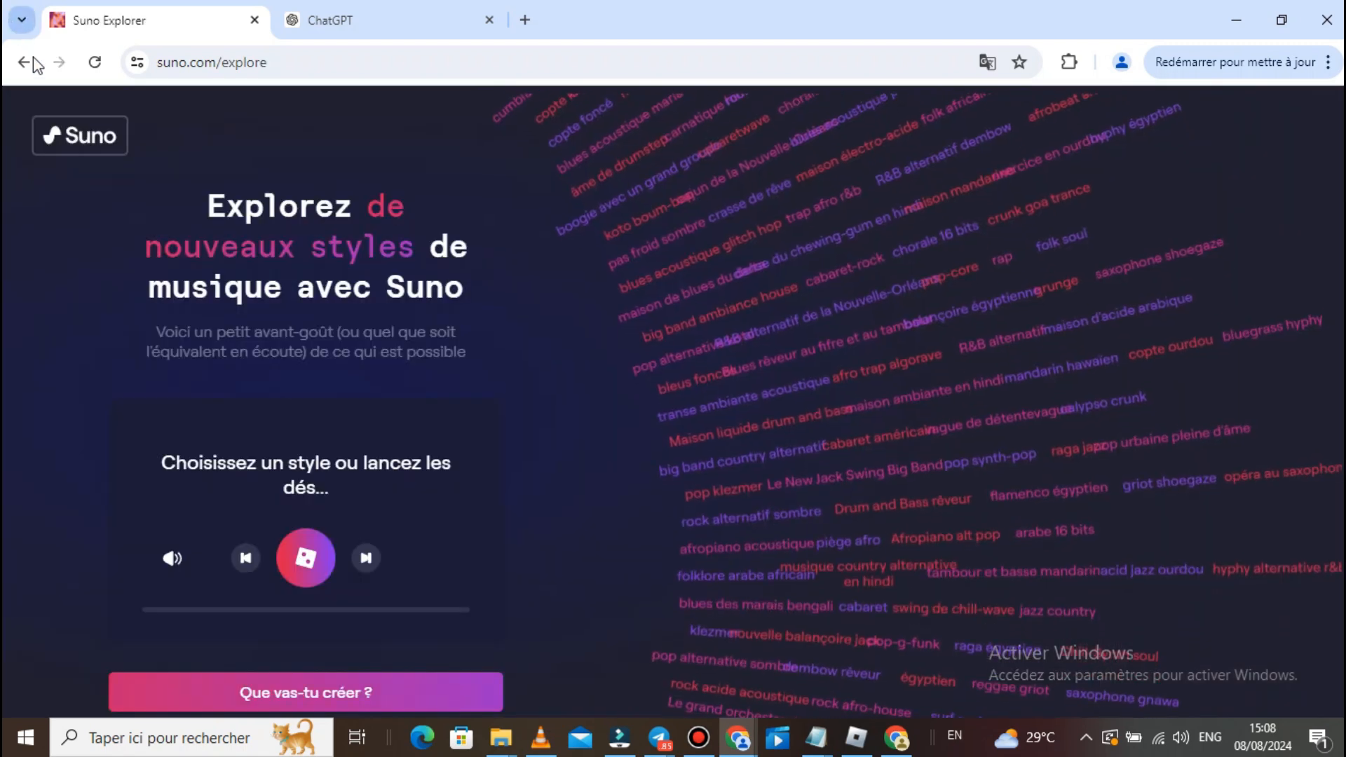
left_click(24, 62)
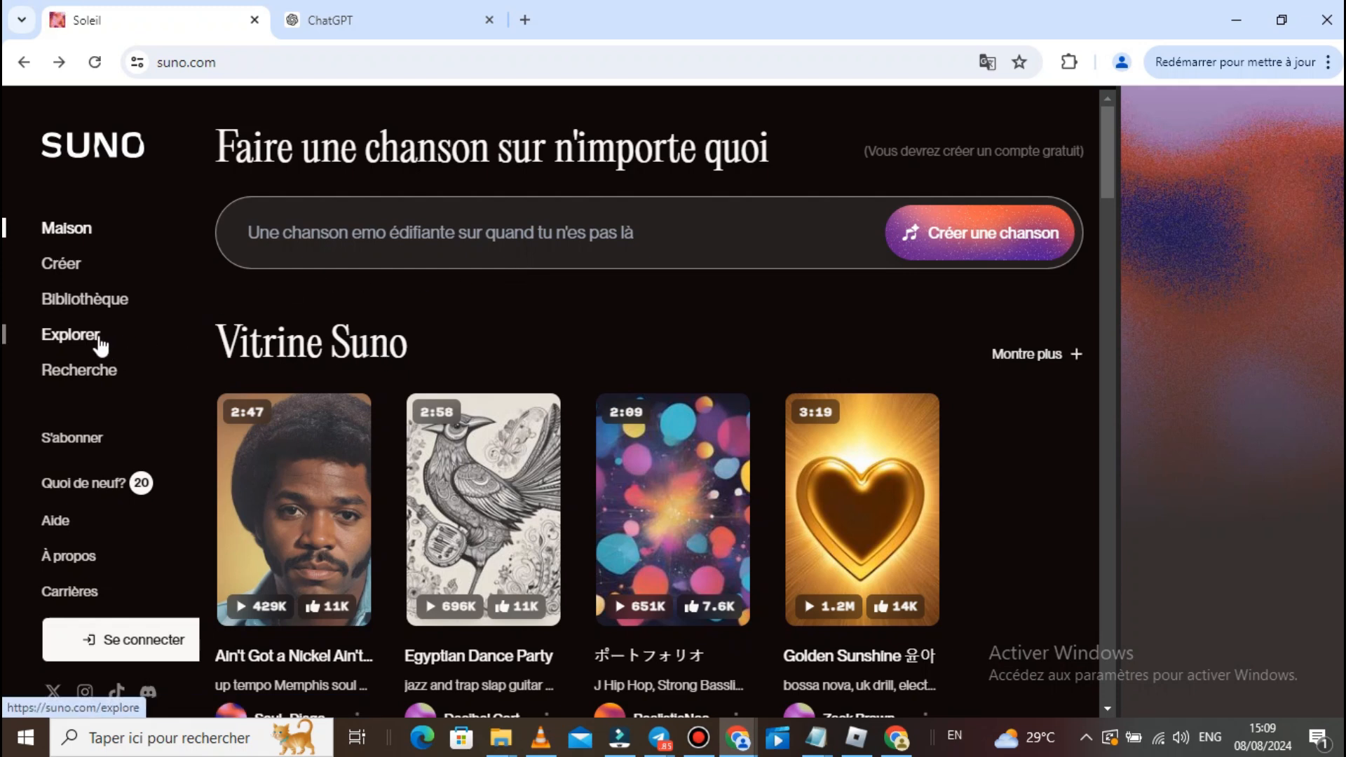
Open the library and choose Google as the method for creating the Suno account.
left_click(104, 301)
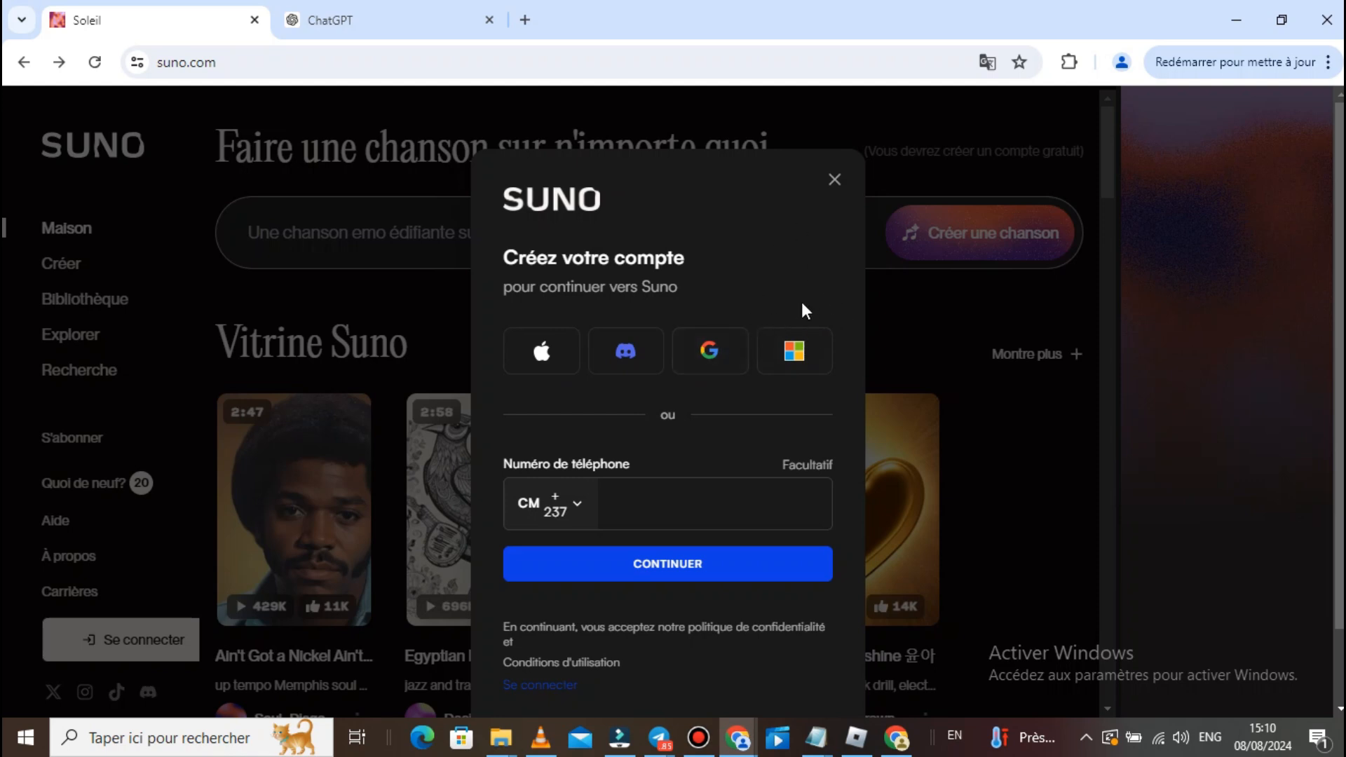
left_click(737, 351)
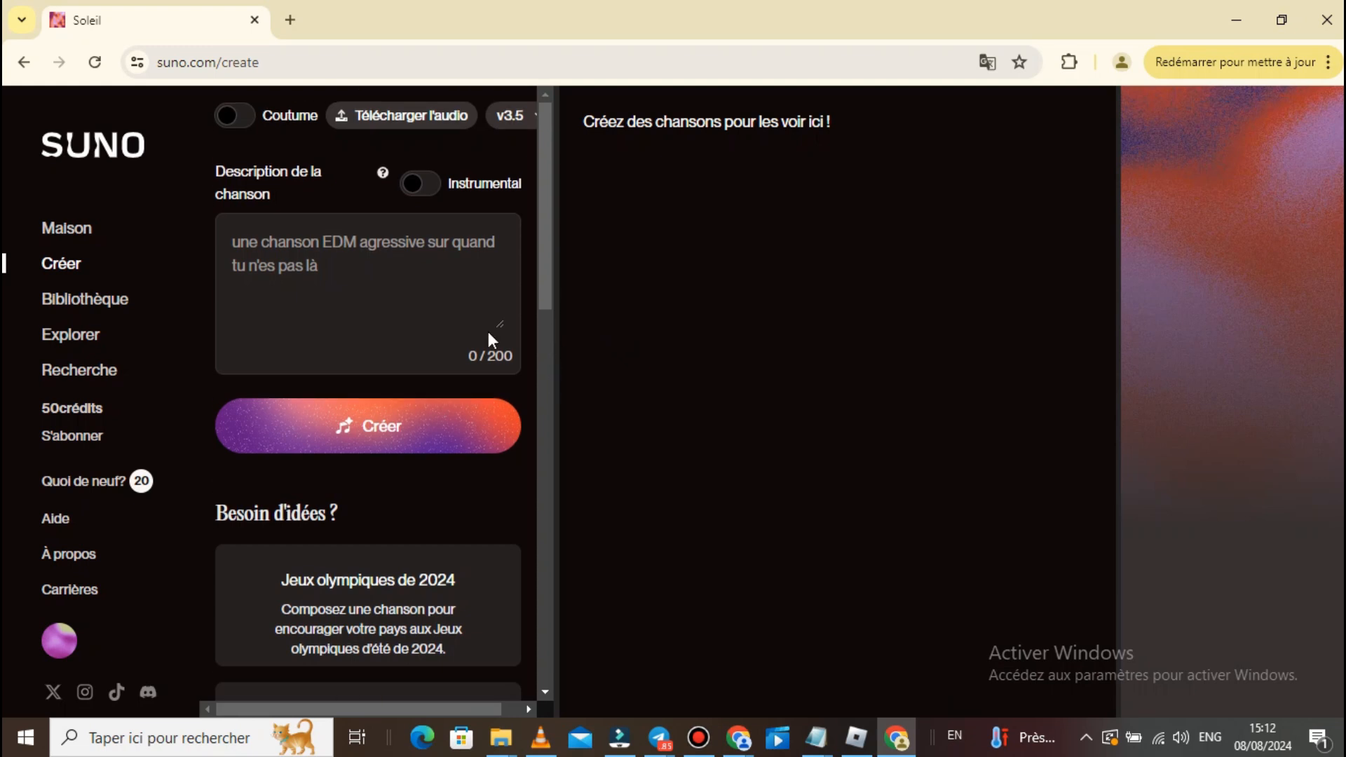
Examine the song idea suggestions below the description form on the creation page.
scroll(488, 330, "down", 4)
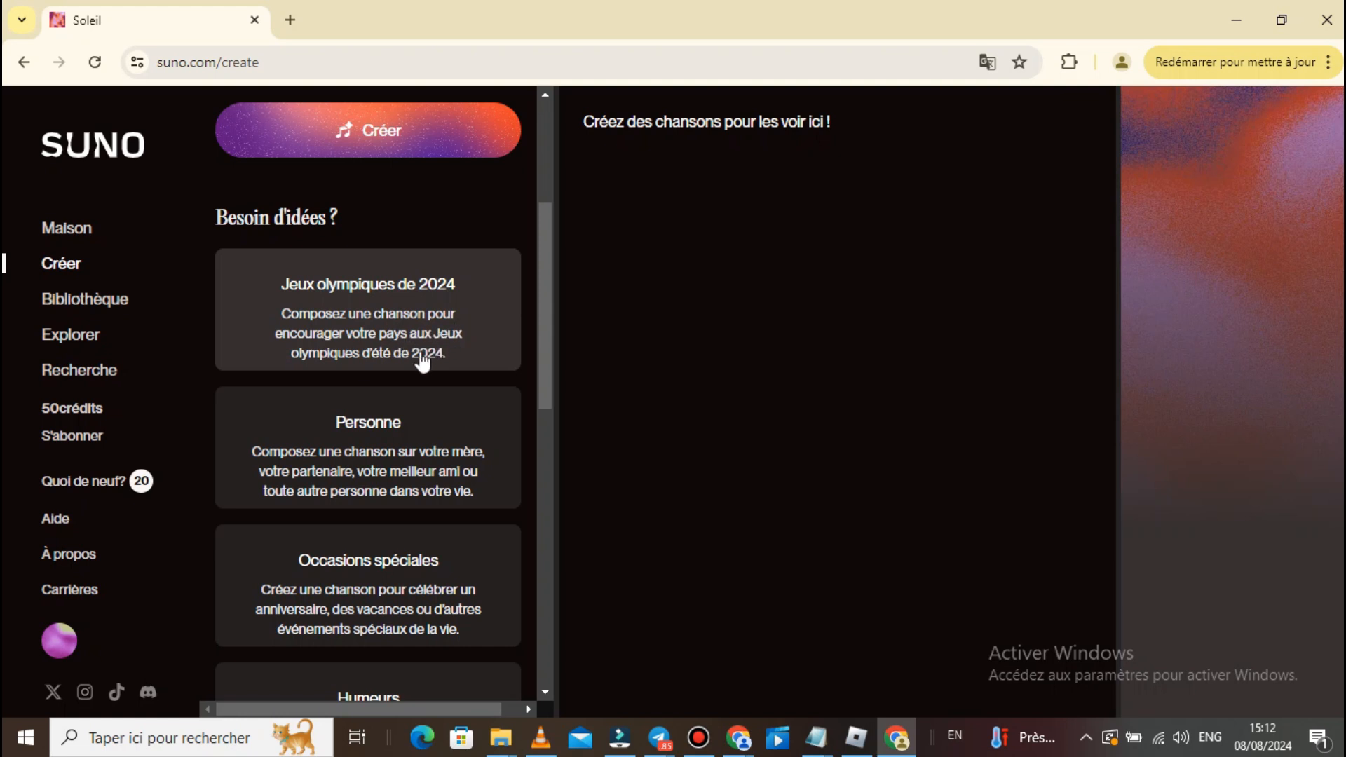
scroll(422, 363, "down", 3)
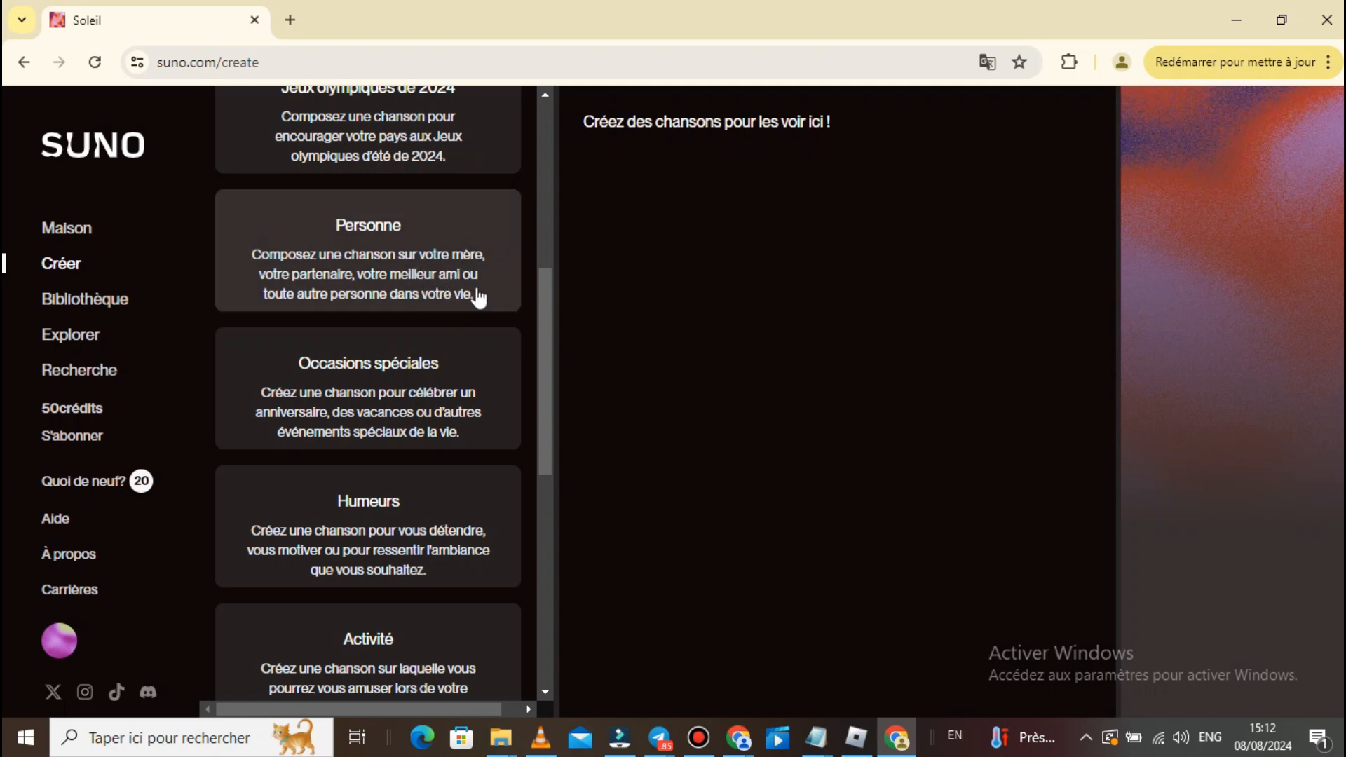
scroll(406, 313, "down", 2)
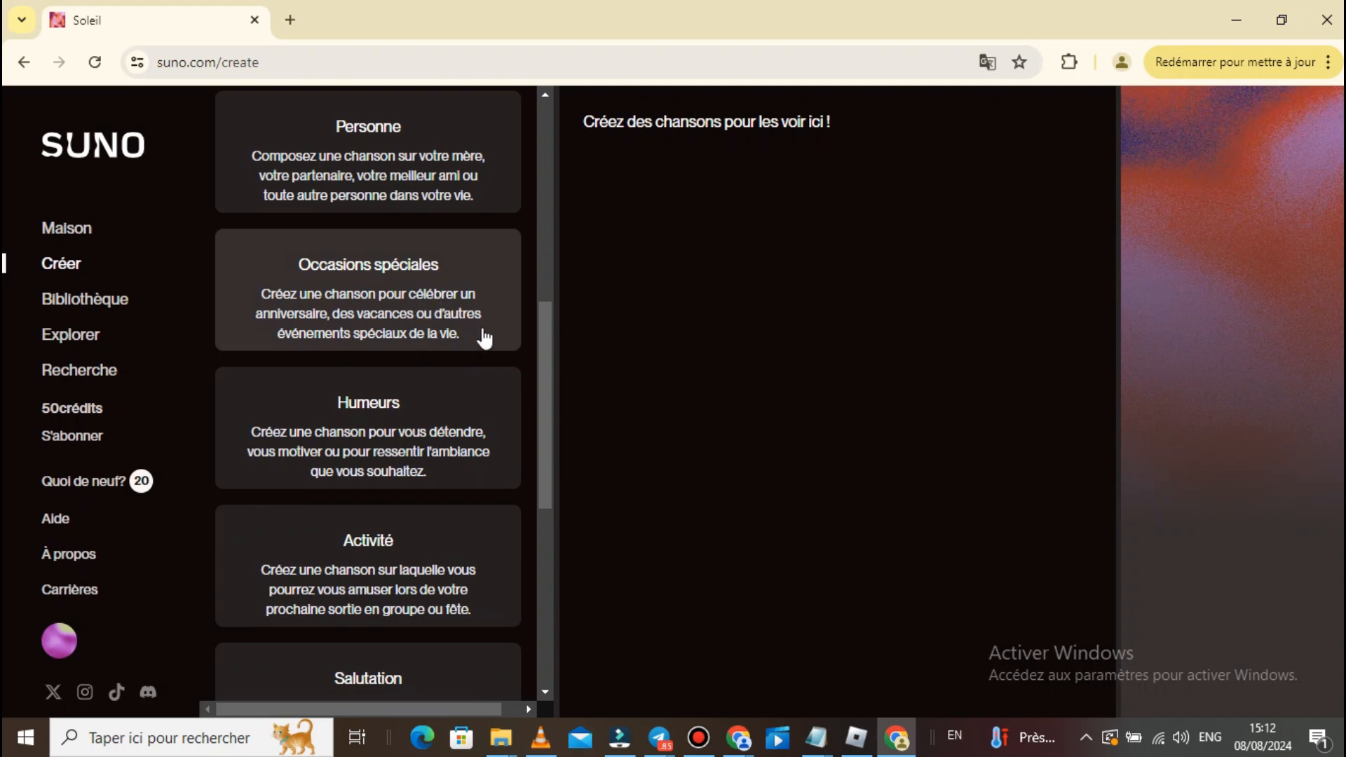
scroll(479, 338, "down", 5)
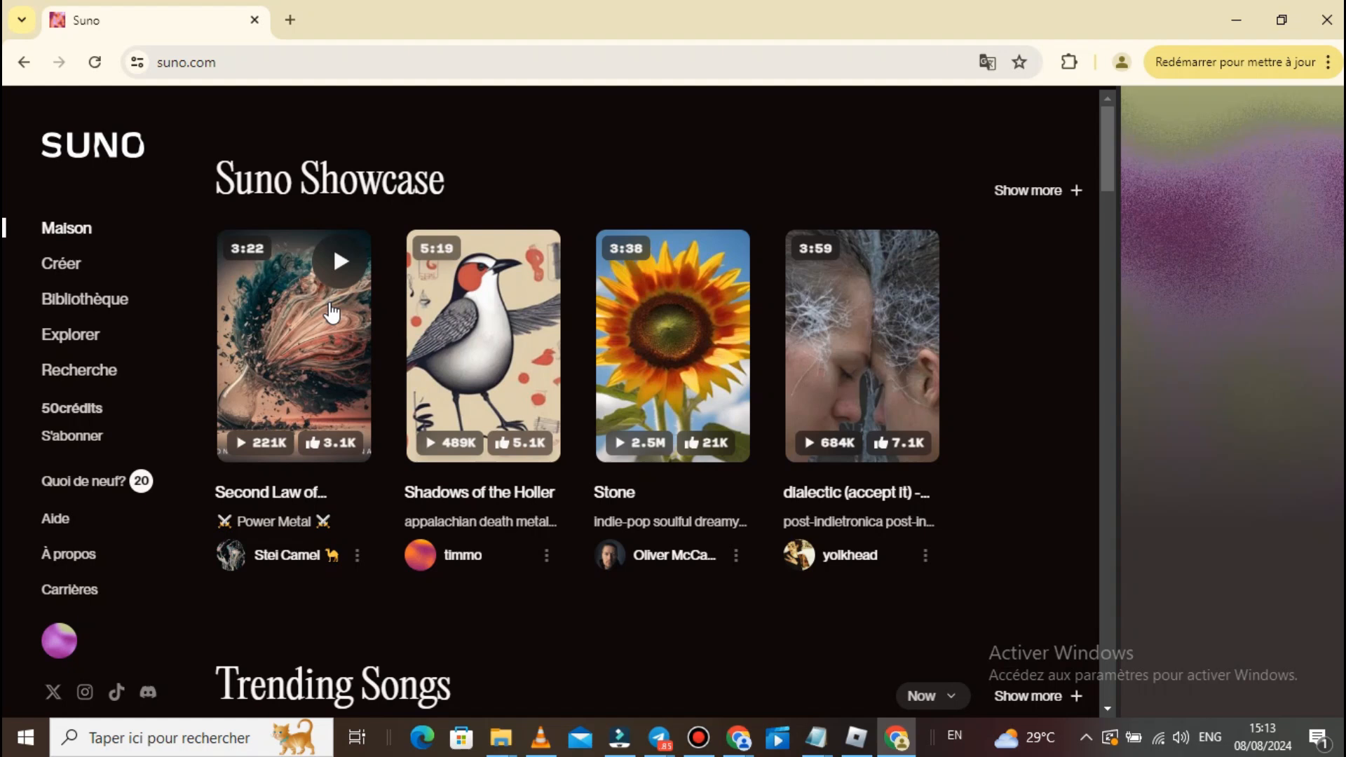
Examine the home page sections of the signed-in account, from the showcase and trending songs down to the liked songs.
scroll(331, 308, "down", 3)
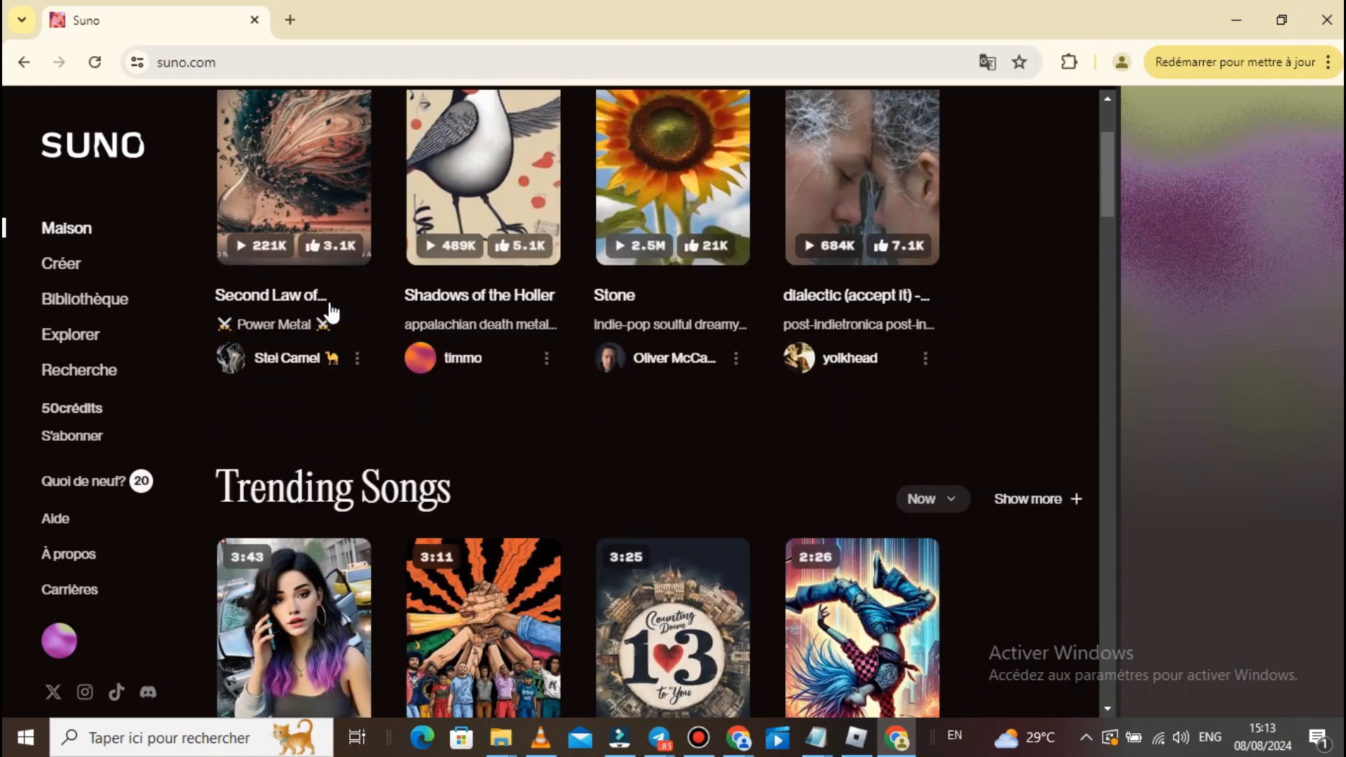
scroll(336, 309, "down", 6)
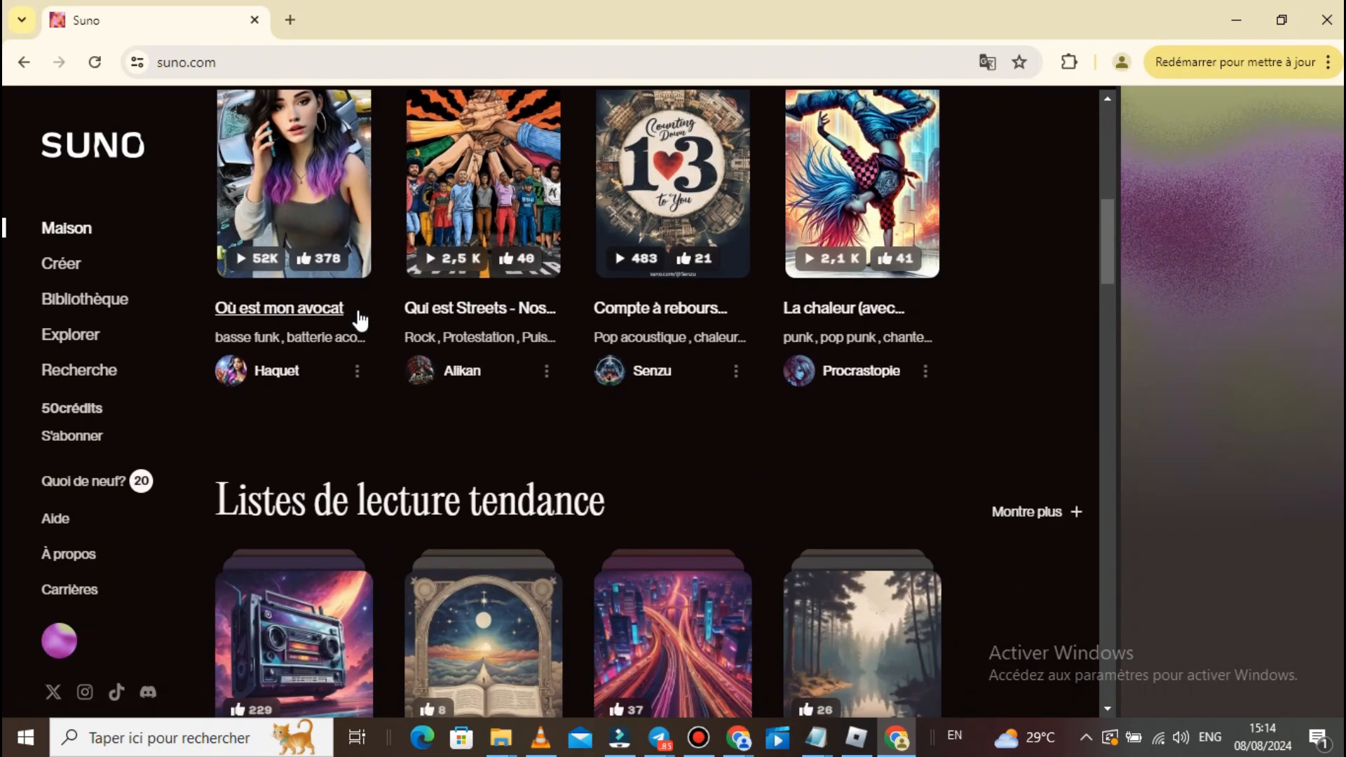
scroll(359, 320, "down", 4)
scroll(442, 291, "up", 8)
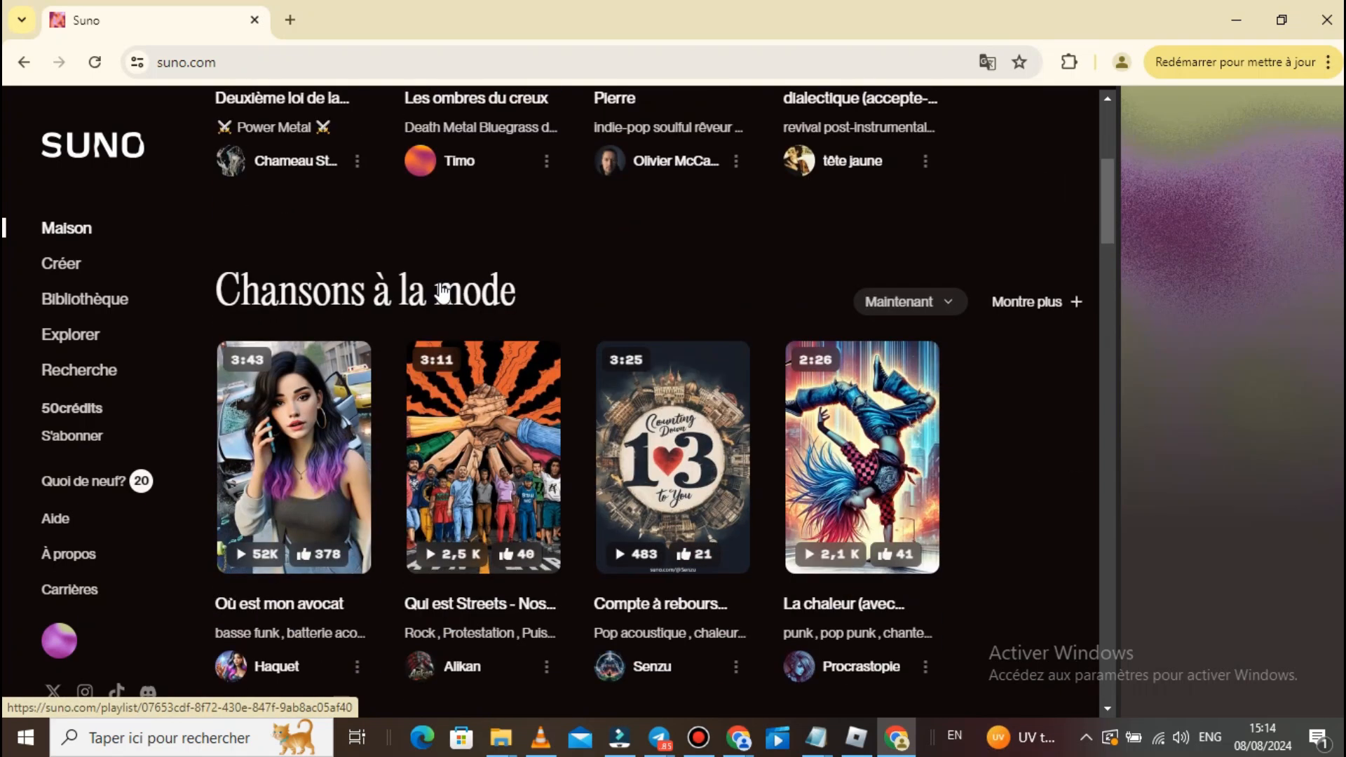
scroll(414, 254, "up", 5)
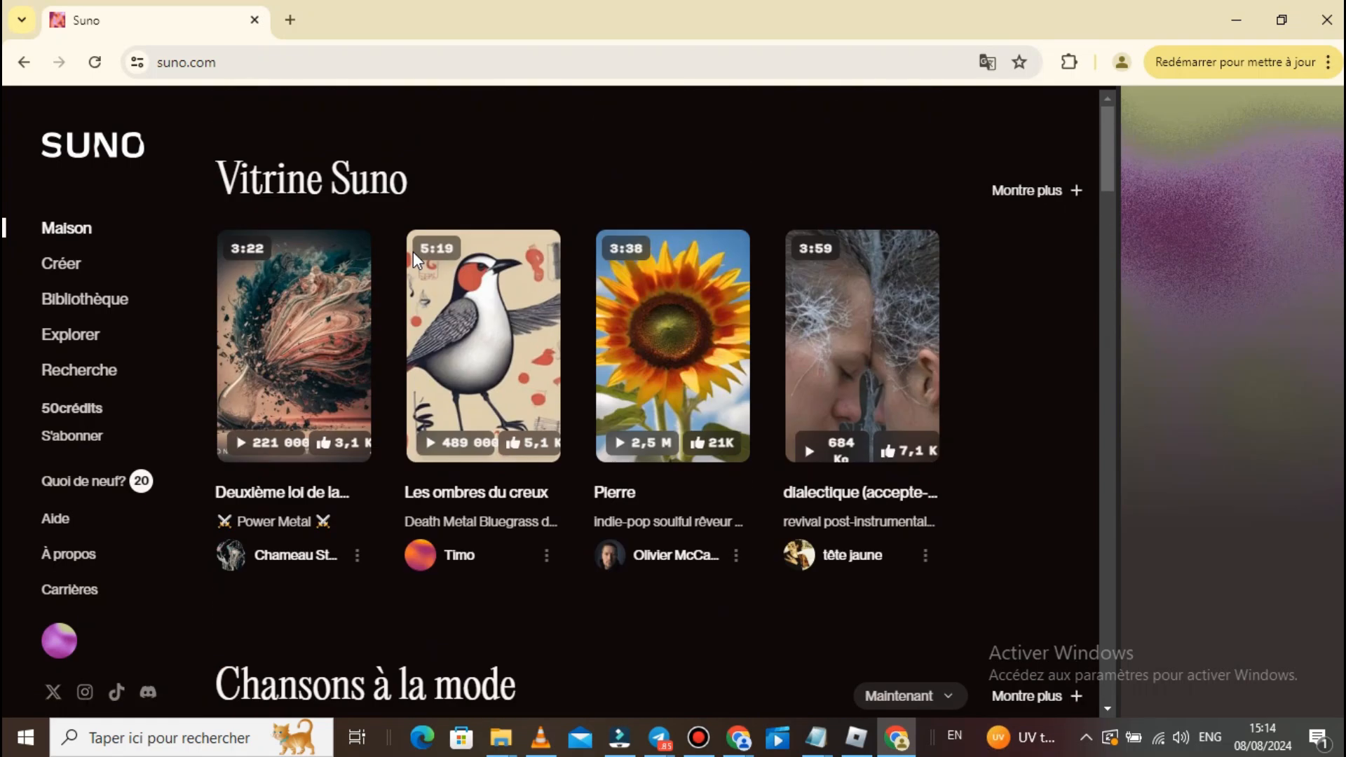
scroll(414, 254, "down", 3)
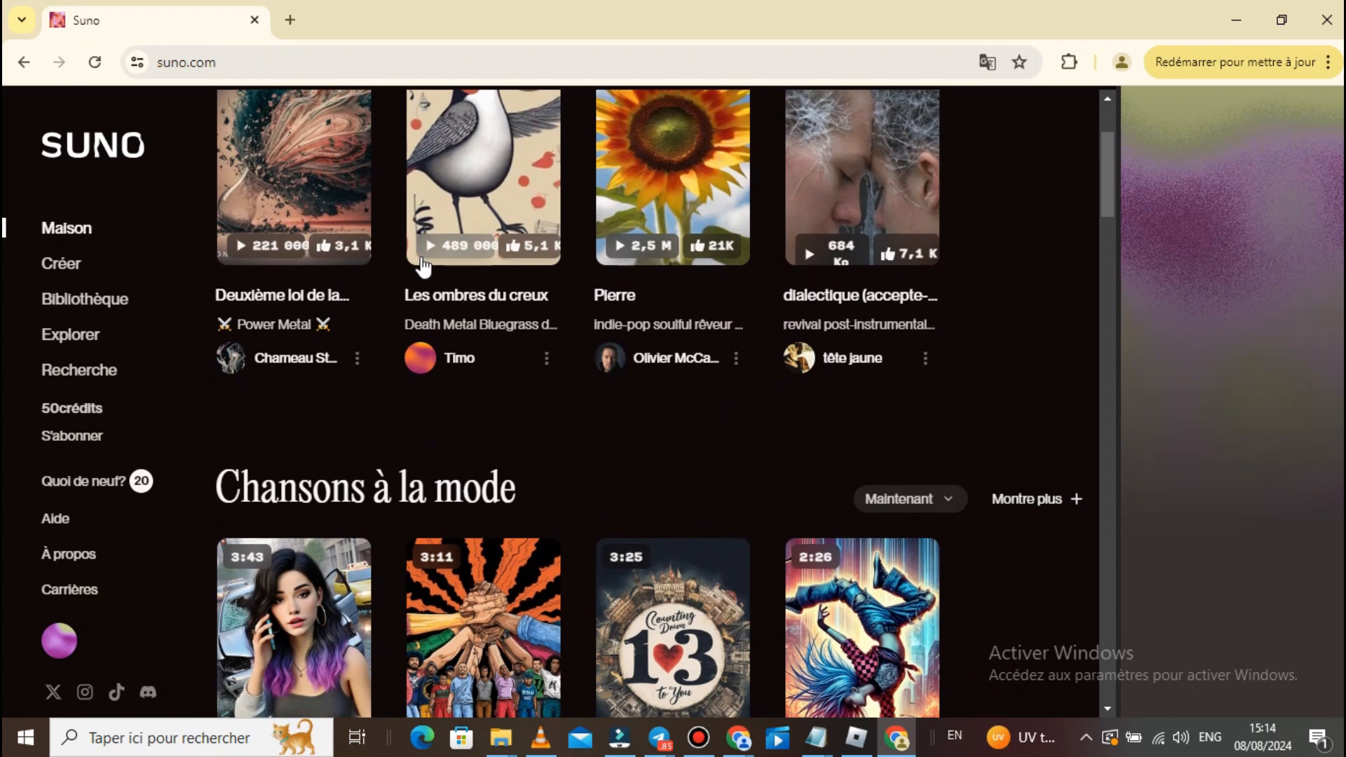
scroll(423, 266, "down", 5)
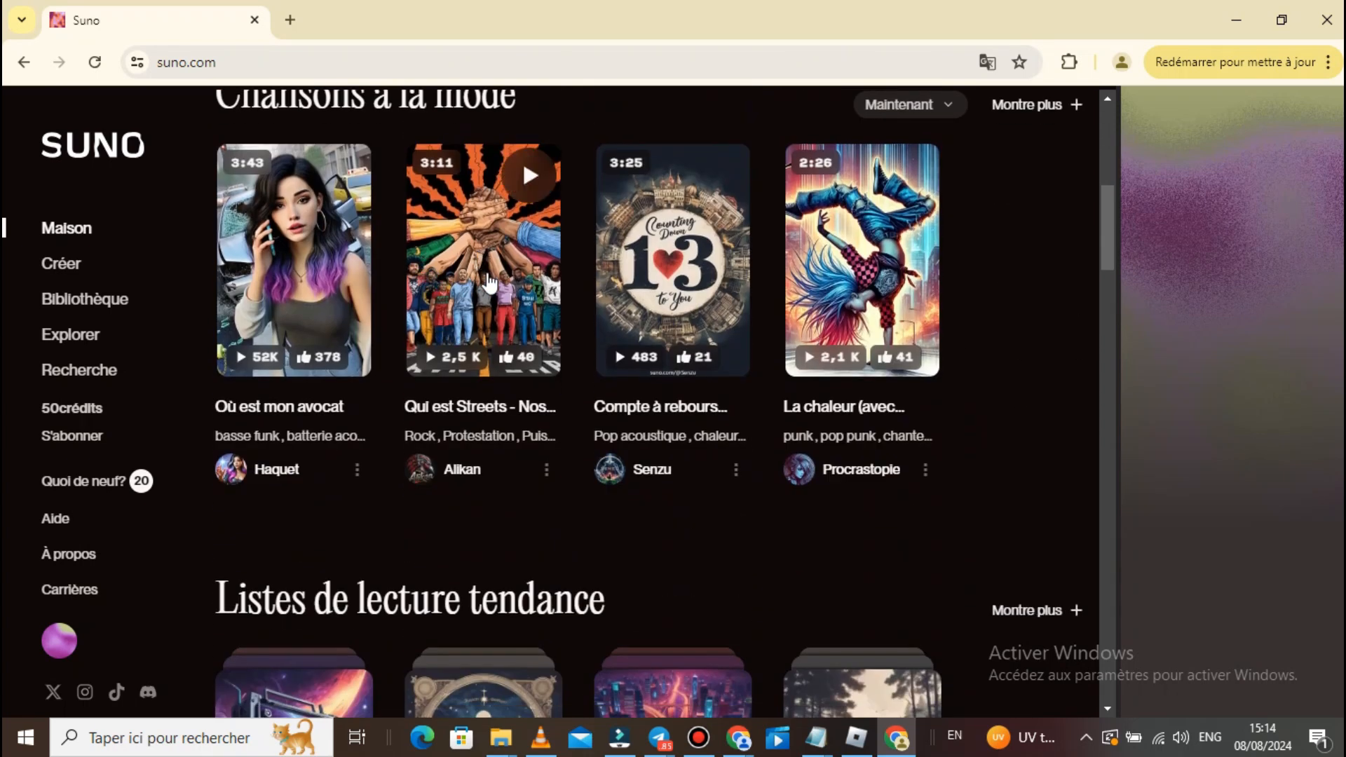
scroll(487, 284, "down", 6)
scroll(489, 283, "down", 6)
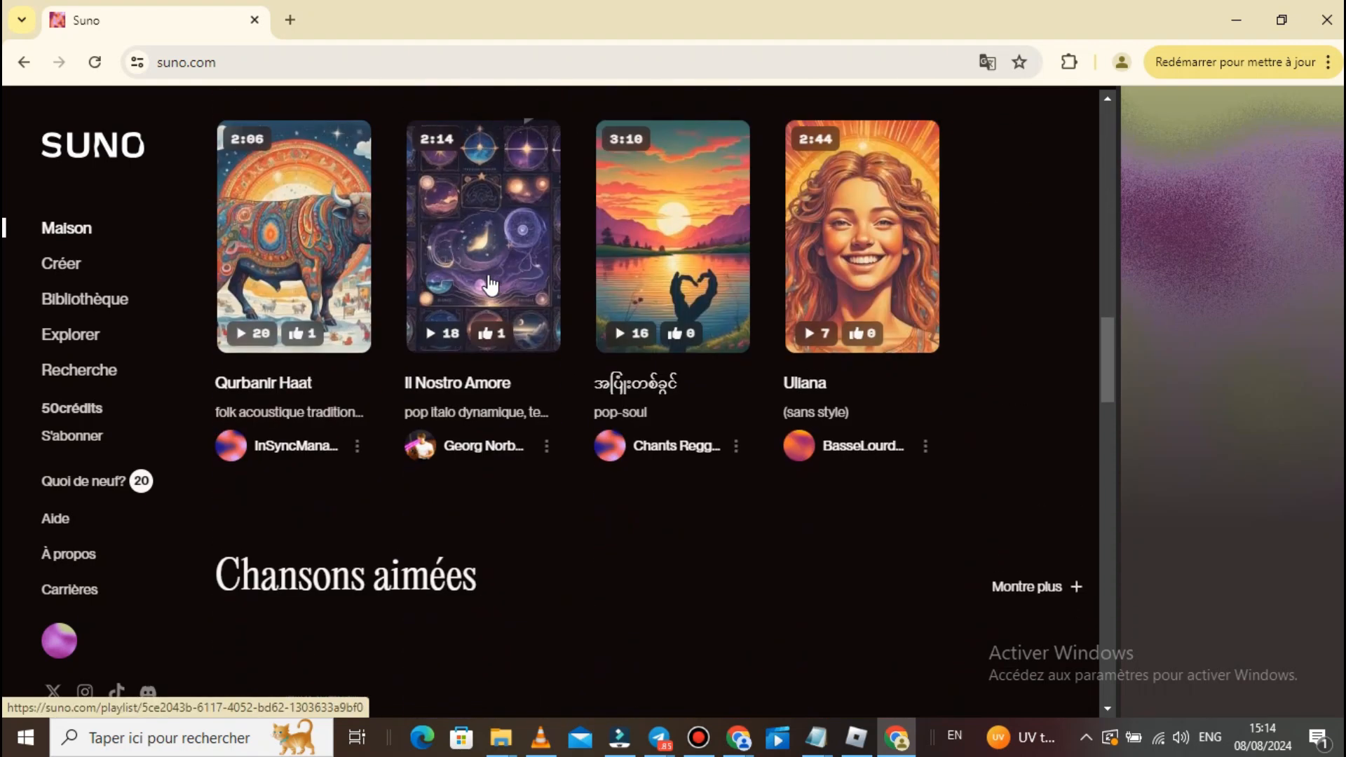
scroll(488, 321, "down", 4)
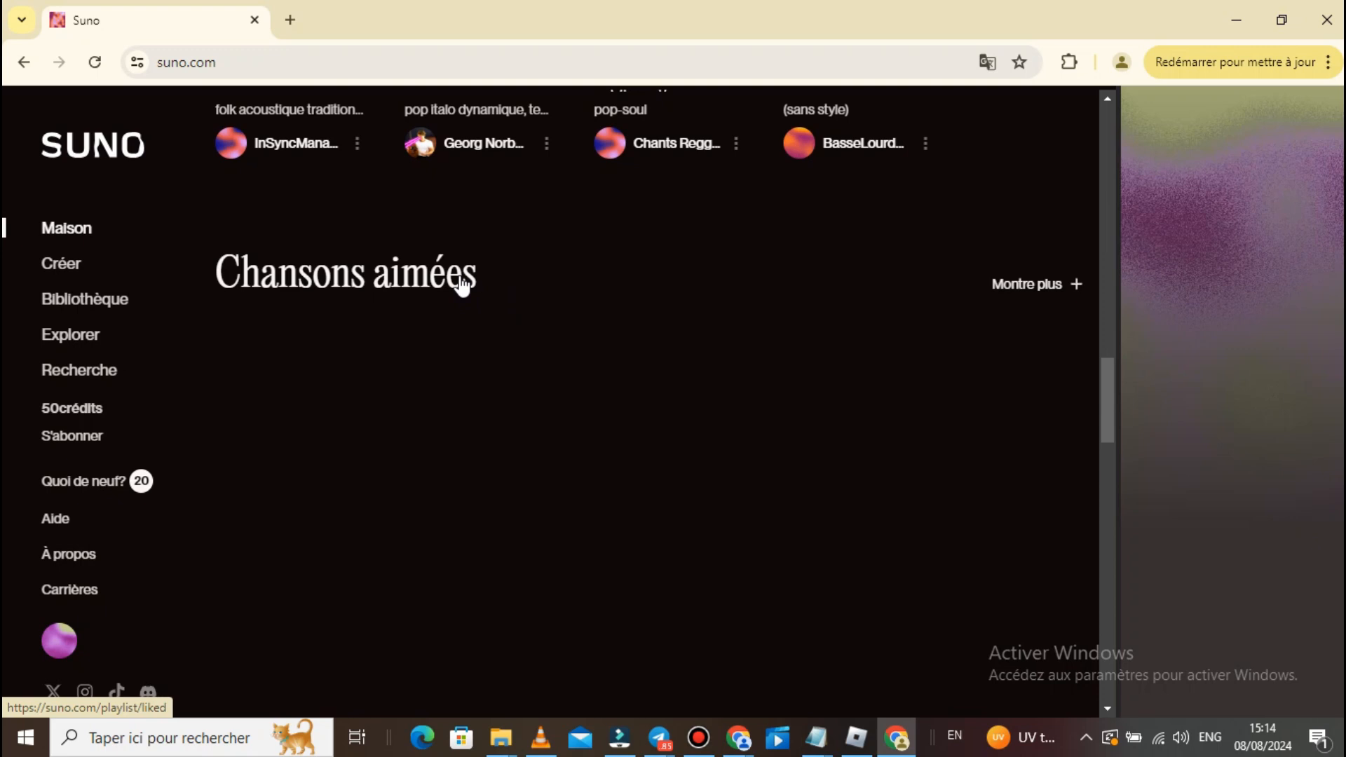
Review ChatGPT's prompt for French rap with punchlines and generate an instrumental song from it on Suno's creation page.
left_click(159, 265)
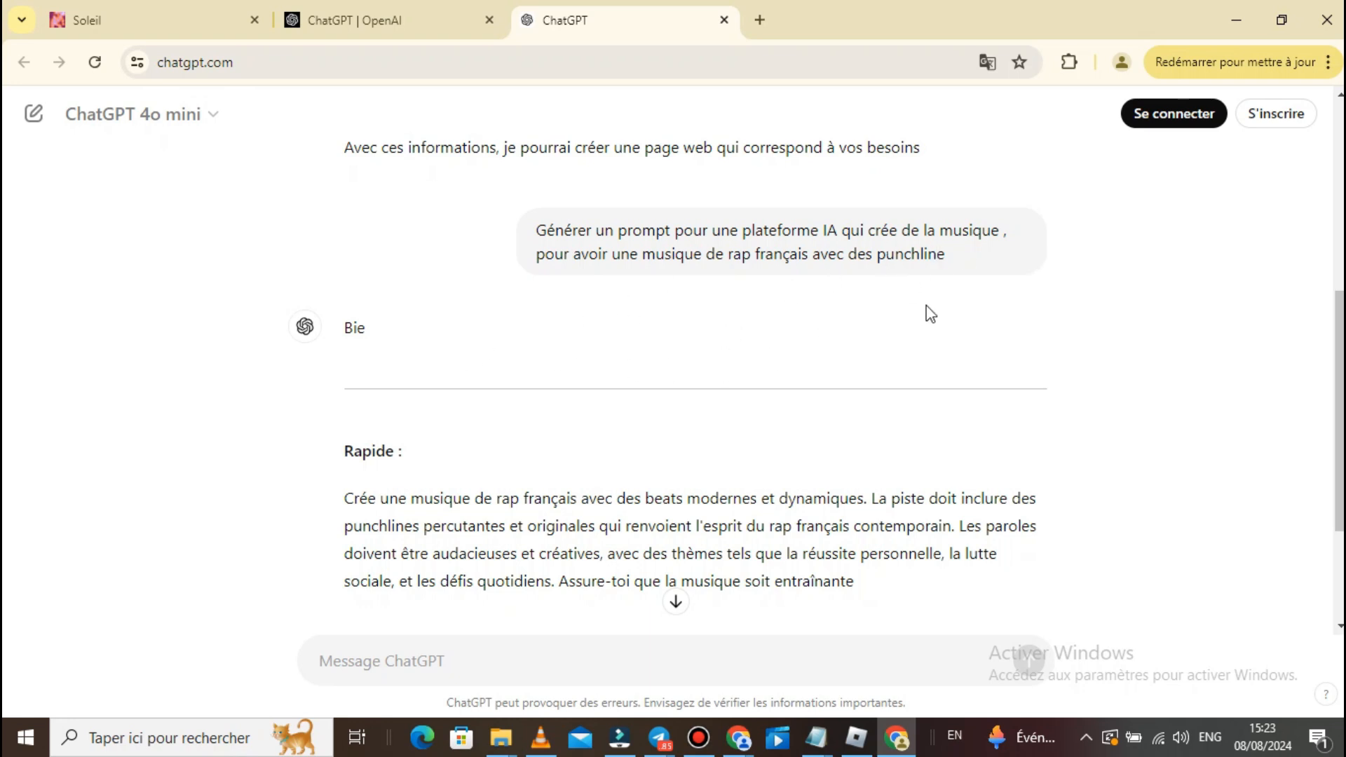
scroll(659, 406, "down", 1)
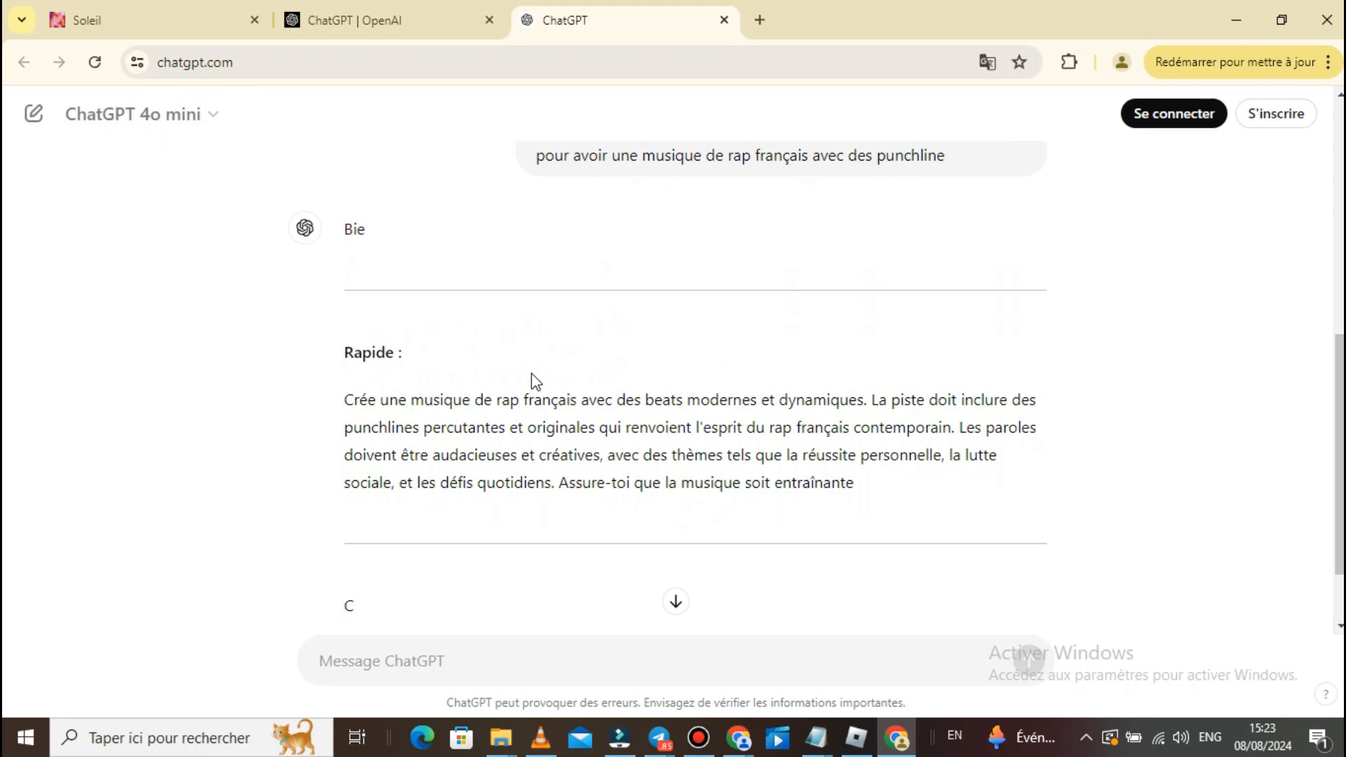
scroll(536, 380, "down", 1)
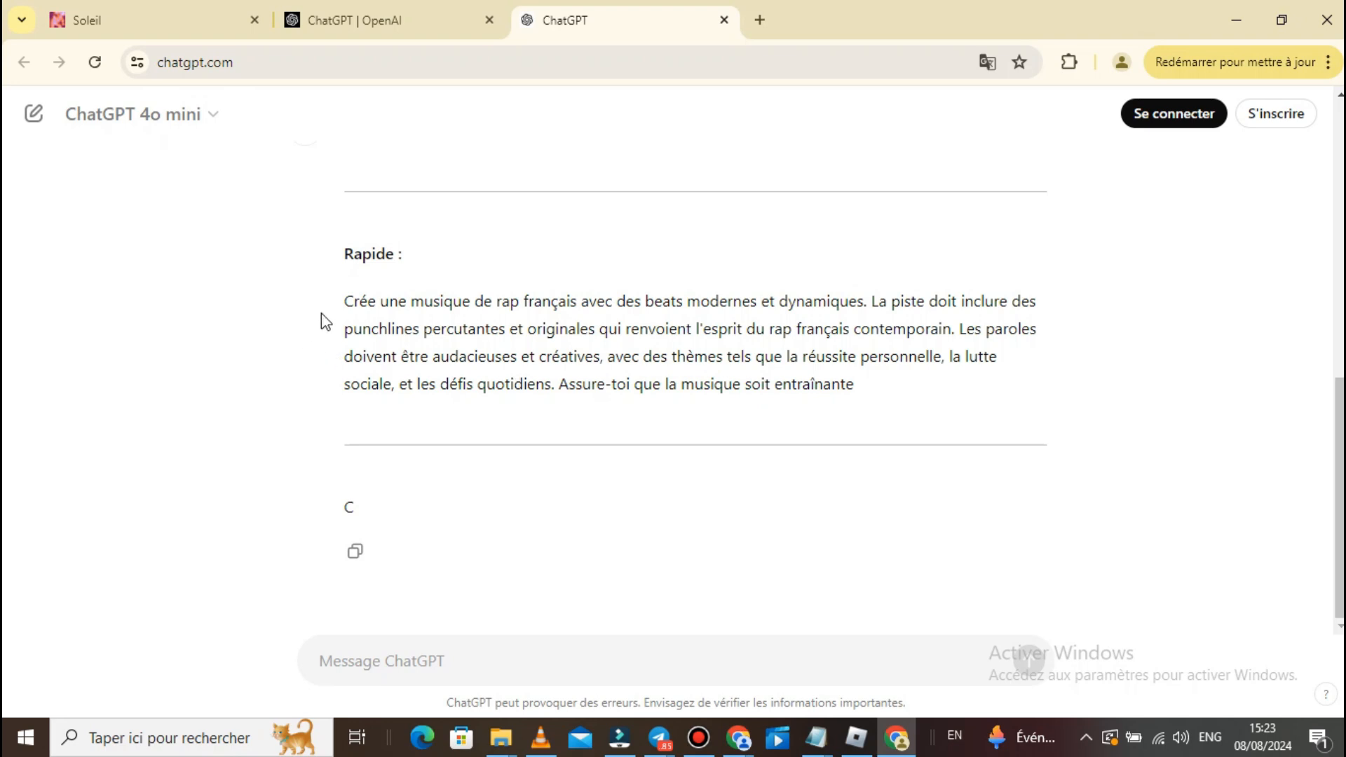
key("ctrl+1")
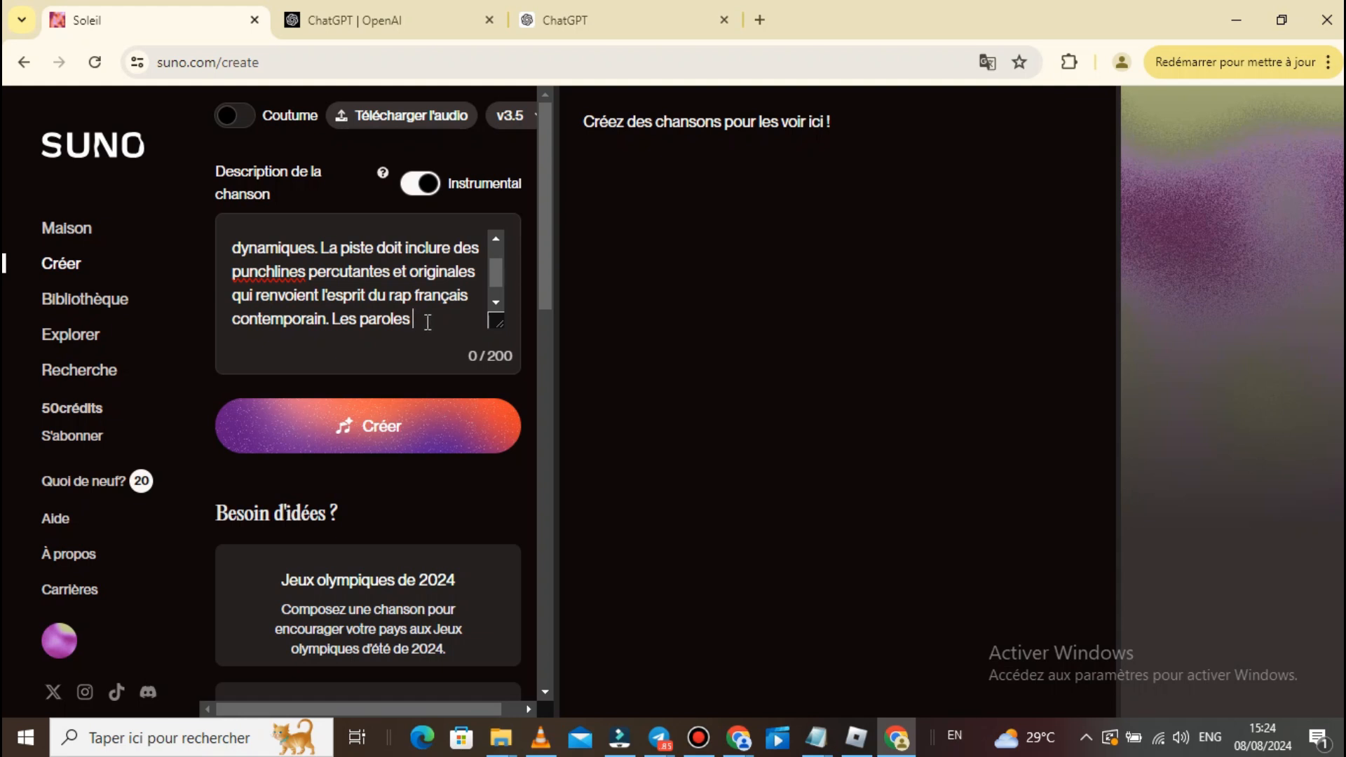
left_click(368, 426)
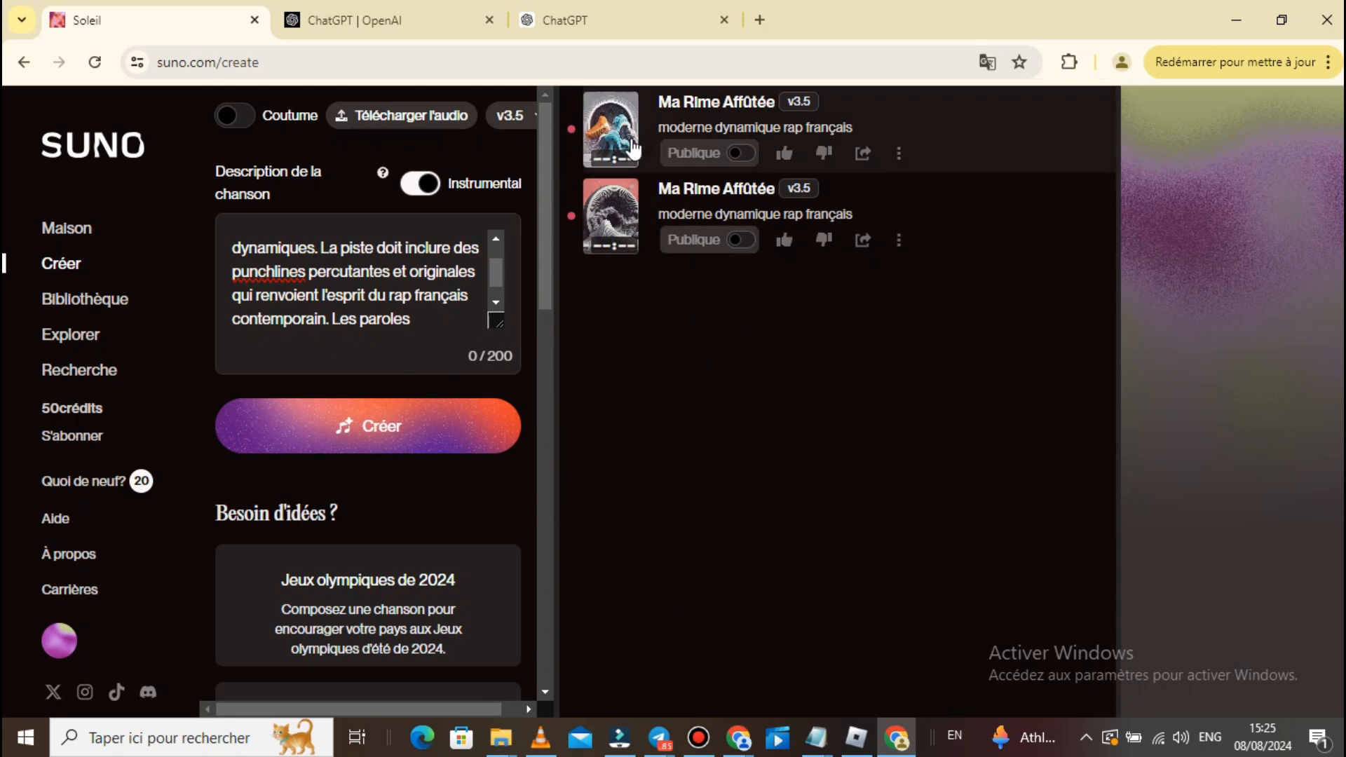
Play the first Ma Rime Affûtée song, and play and pause the first Éclat de Nuit song.
left_click(610, 130)
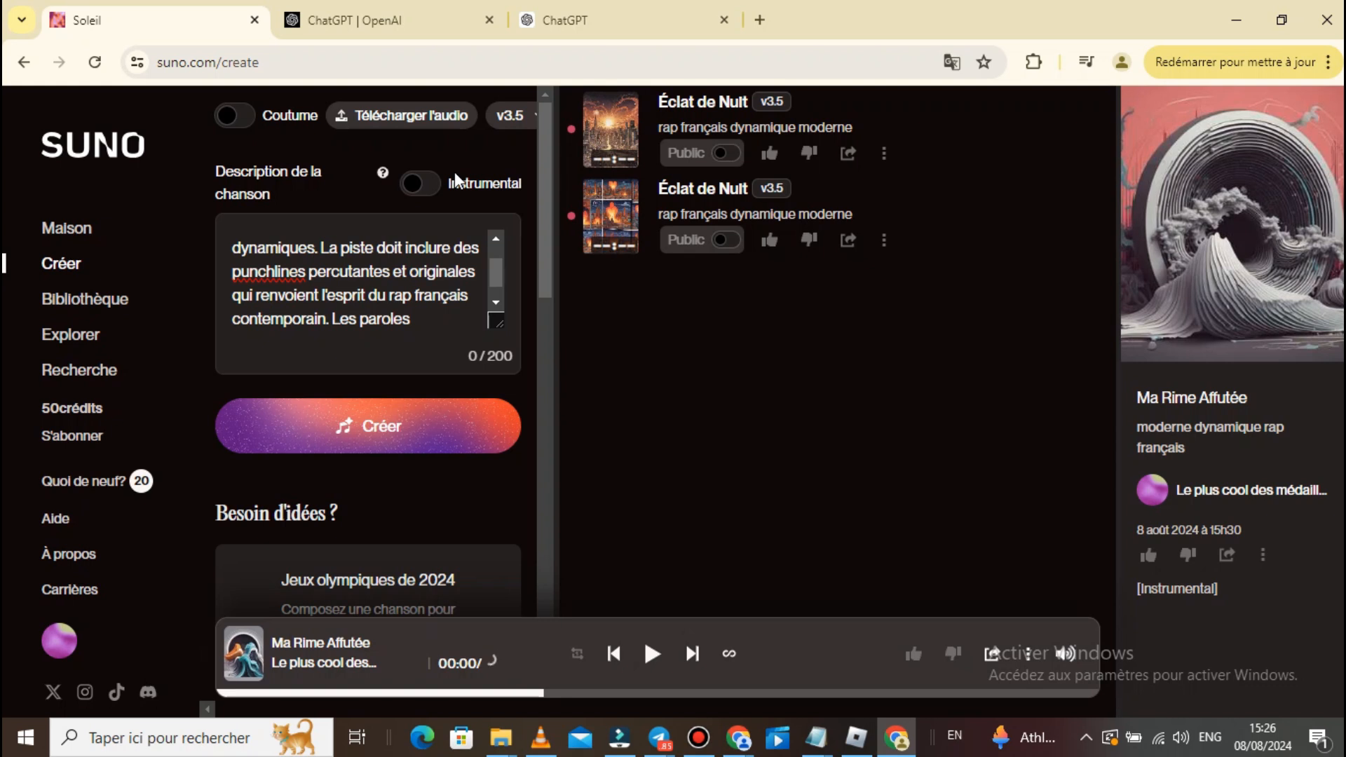
left_click(609, 132)
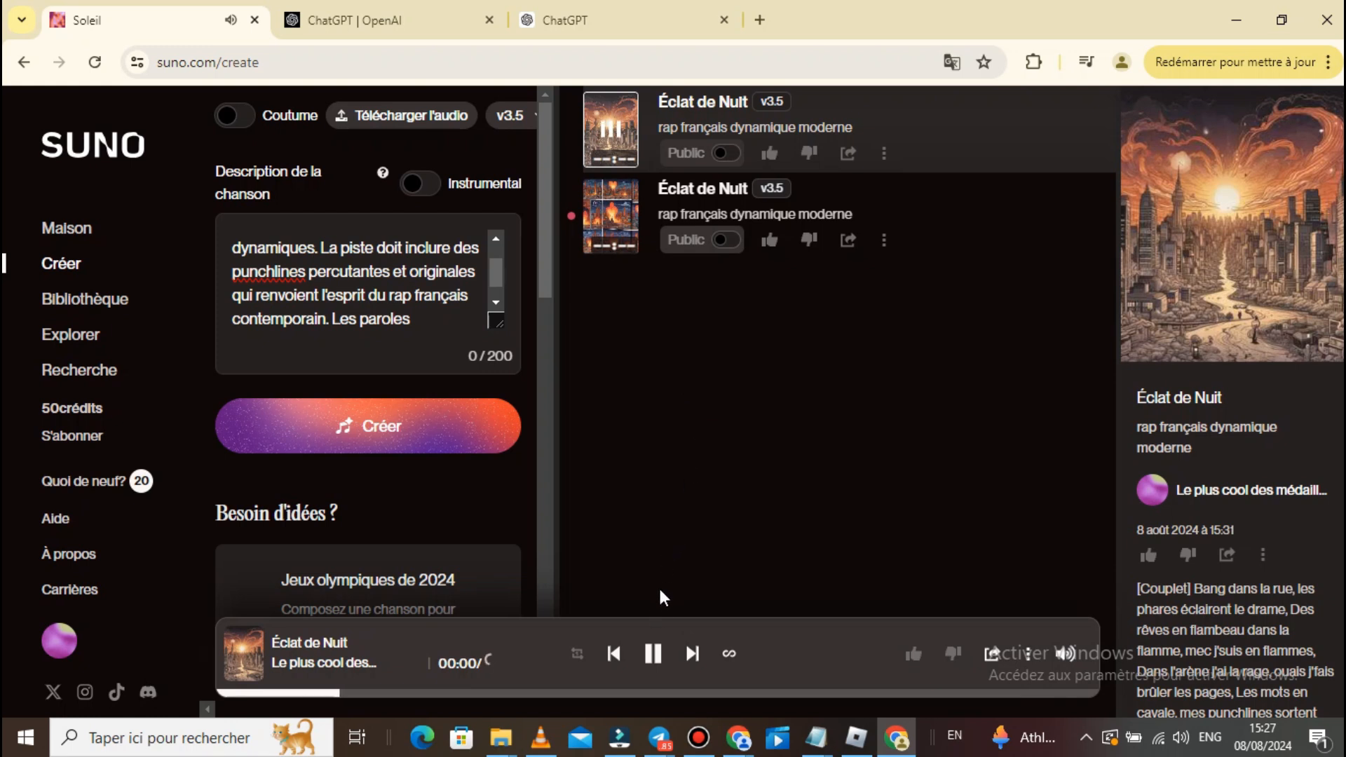
left_click(656, 659)
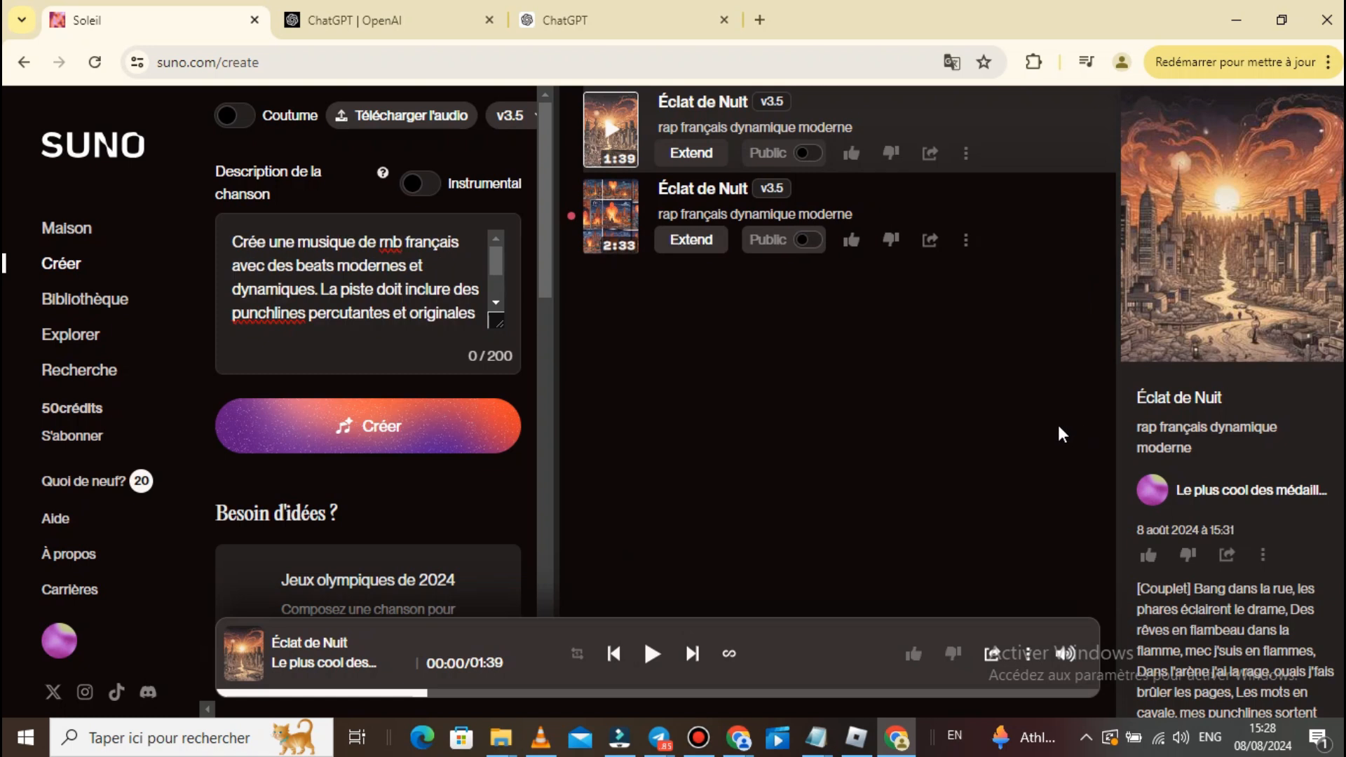
Read through the lyrics of the first Éclat de Nuit song and play its second version.
scroll(1196, 403, "down", 5)
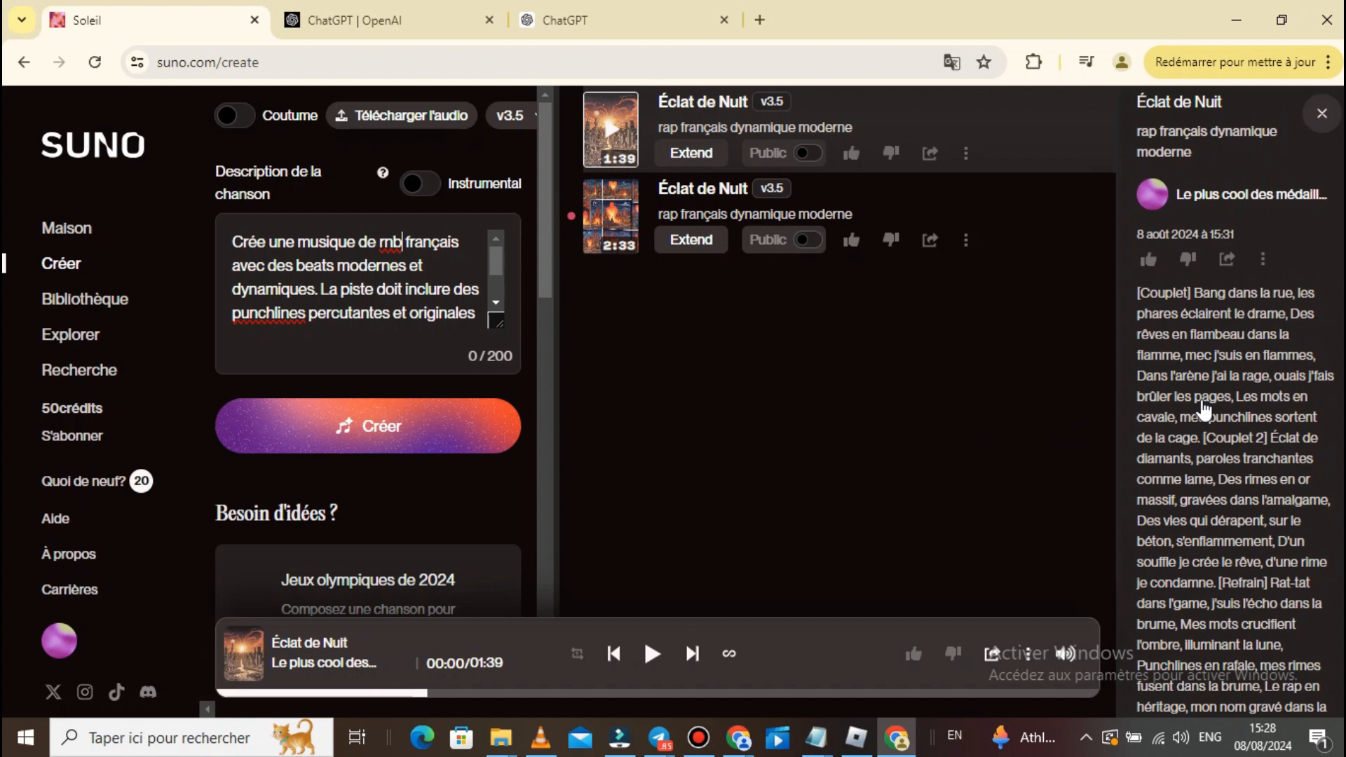
scroll(1185, 407, "down", 6)
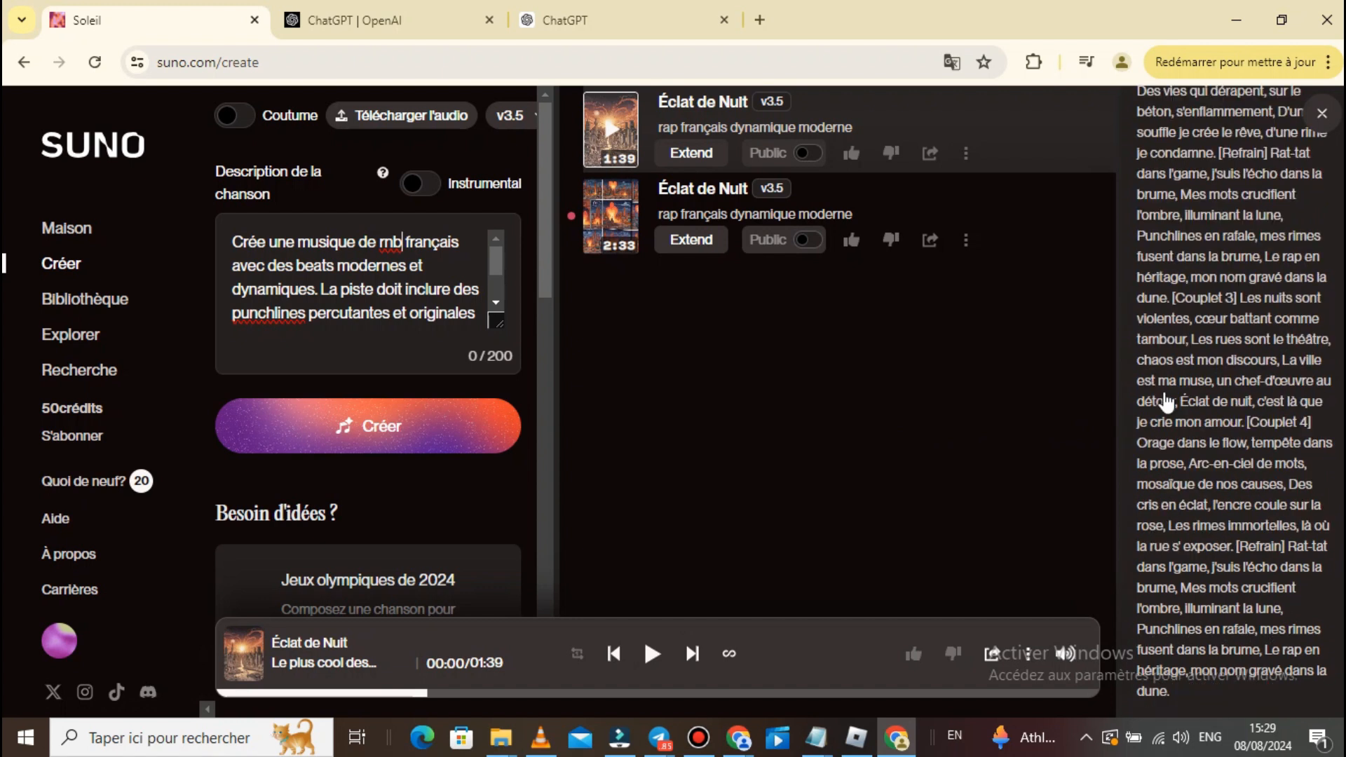
scroll(1167, 403, "up", 10)
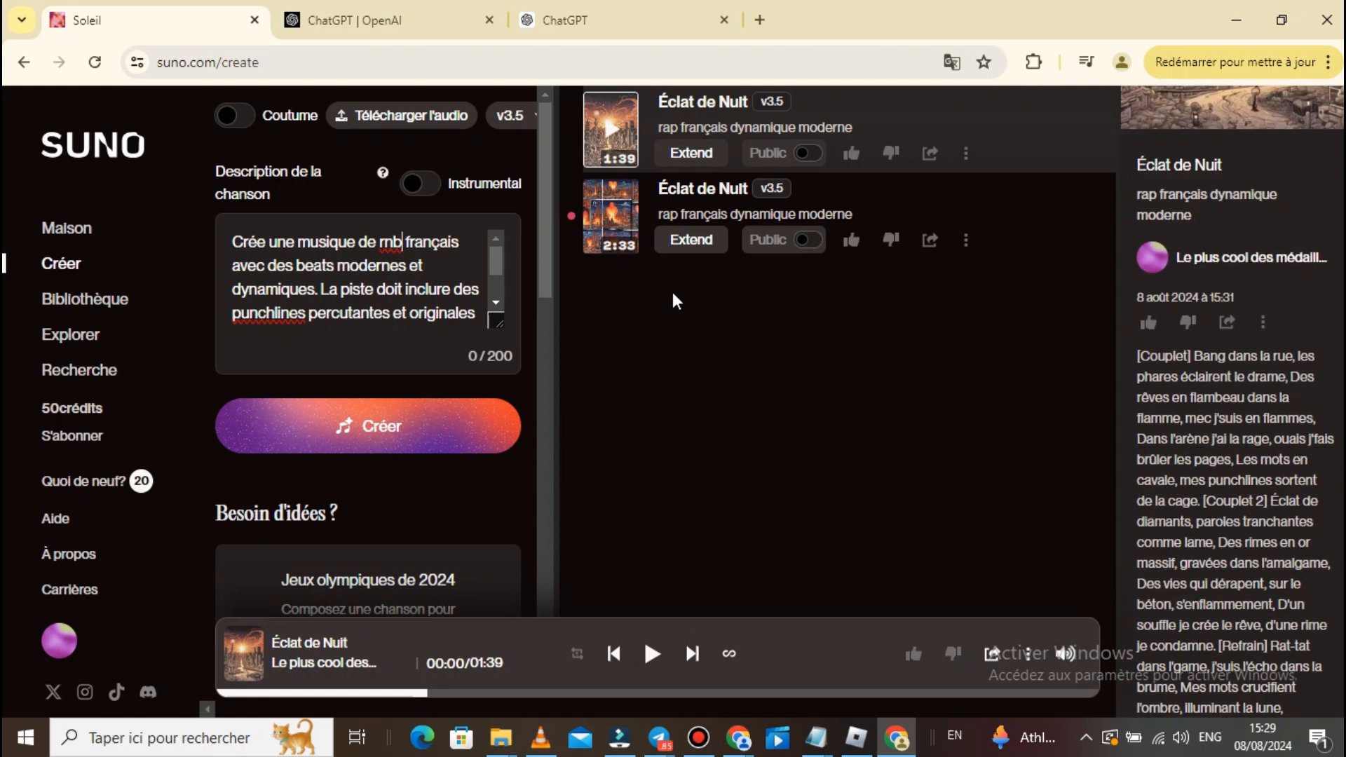
left_click(610, 223)
scroll(424, 340, "down", 1)
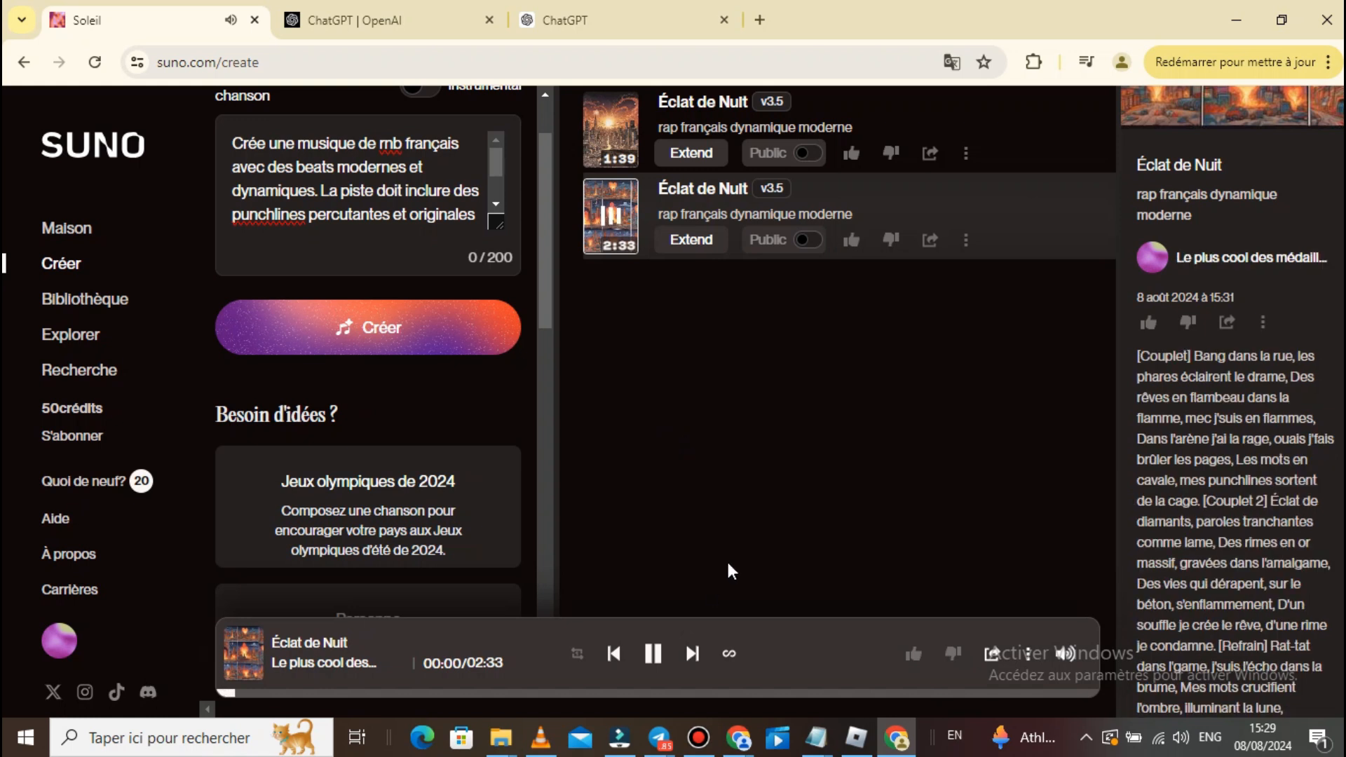
Pause the second Éclat de Nuit song and generate a new song from the French RnB prompt with modern beats and punchlines.
left_click(652, 656)
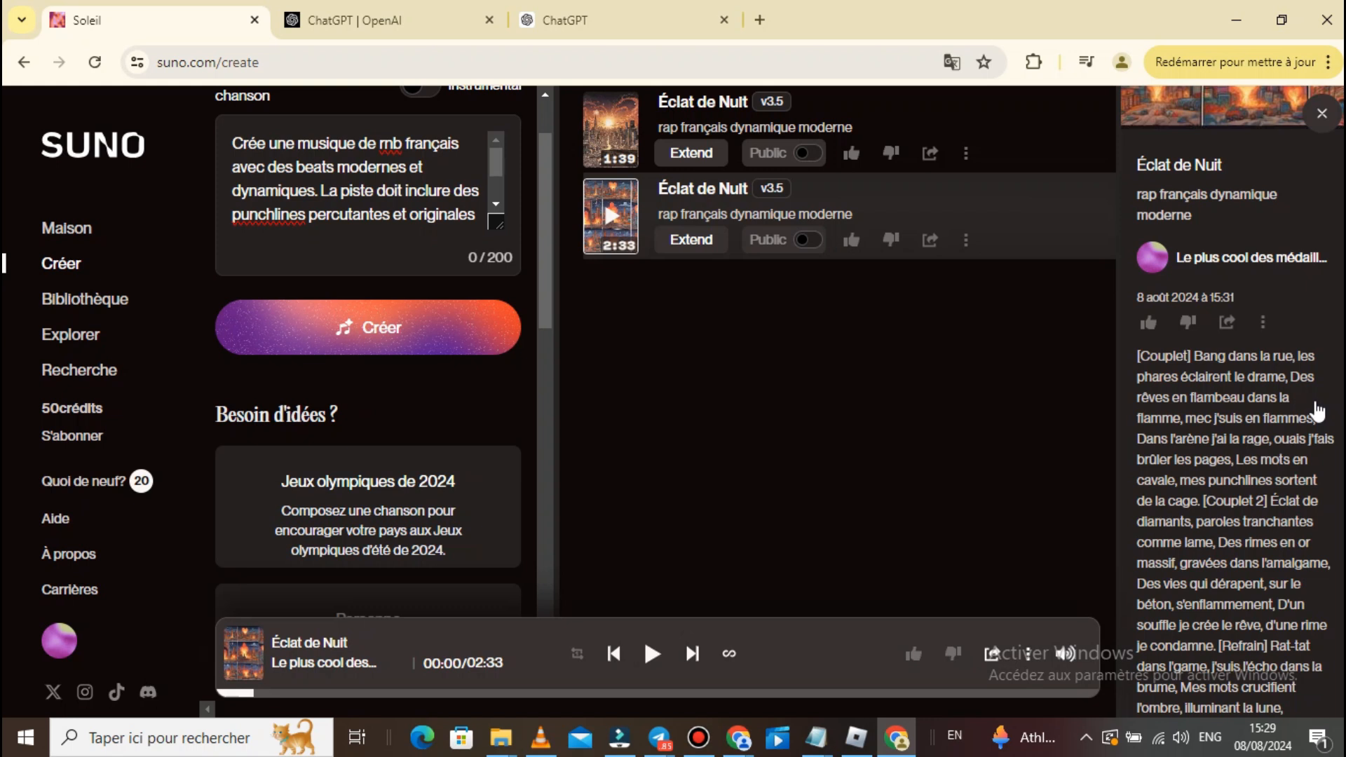
scroll(1316, 411, "down", 3)
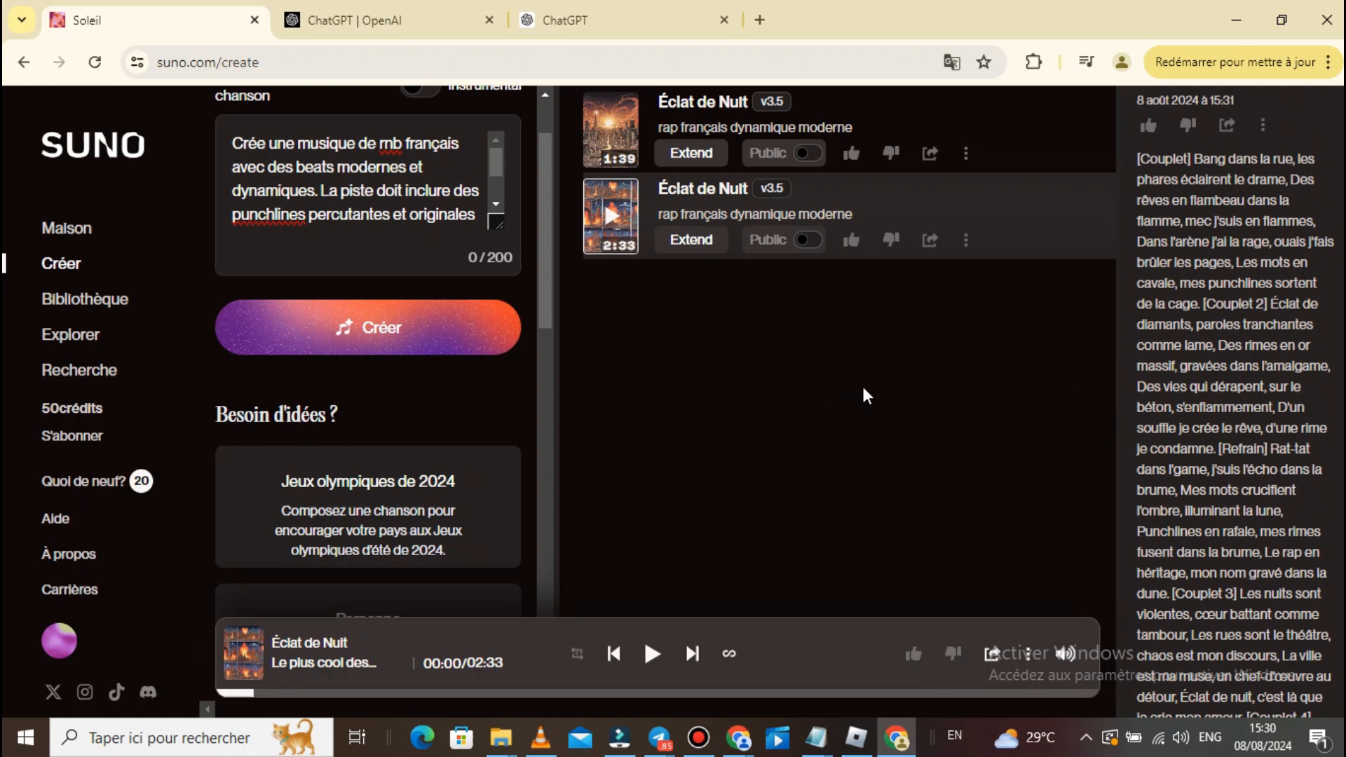
left_click(411, 345)
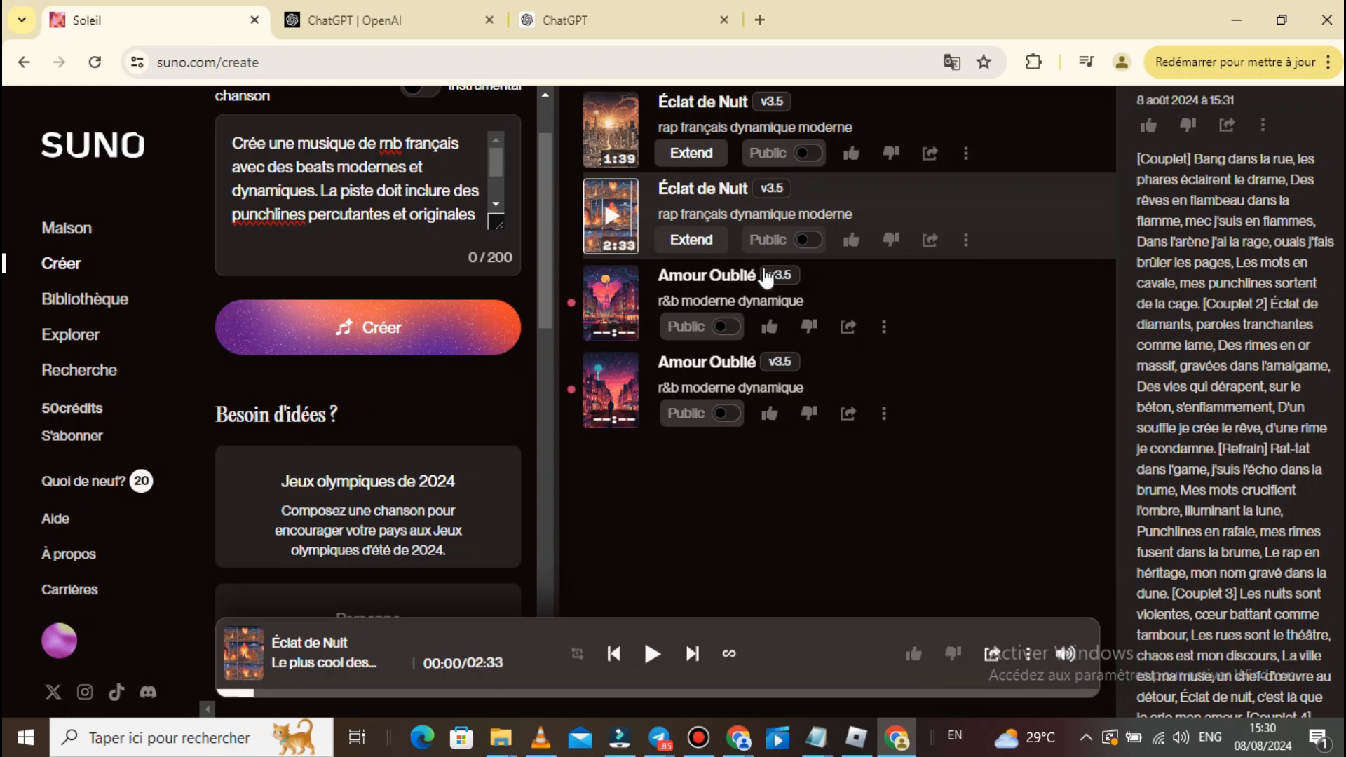
Play and pause the first Amour Oublié song, and open the details of its second version.
left_click(607, 323)
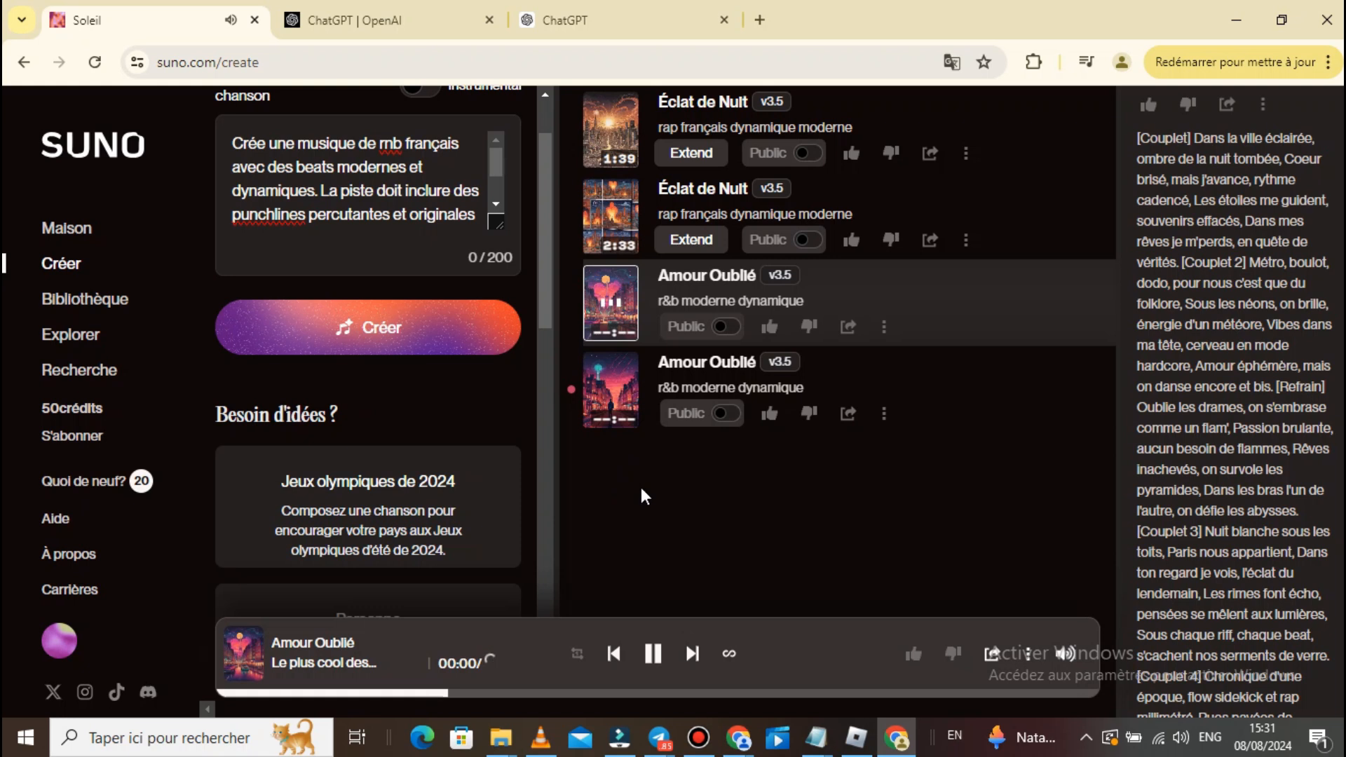
left_click(654, 655)
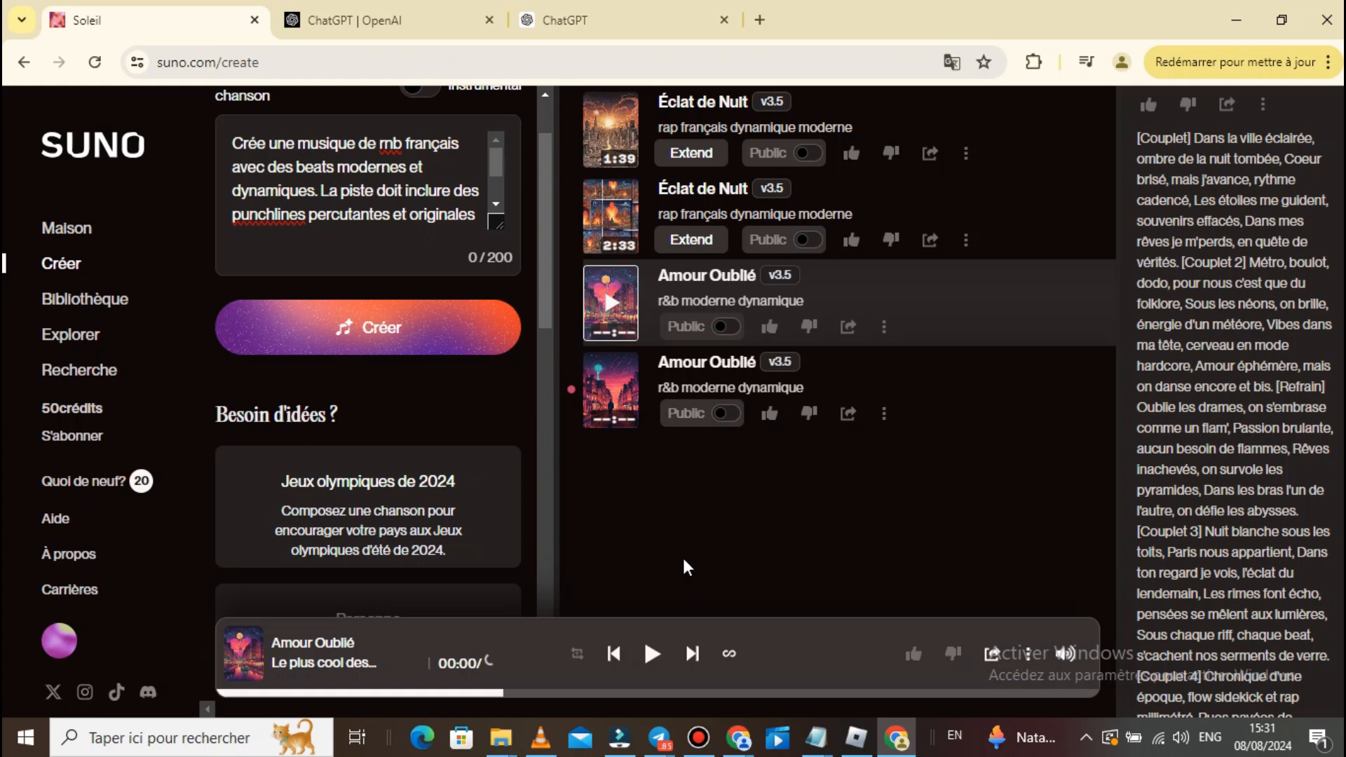
left_click(697, 385)
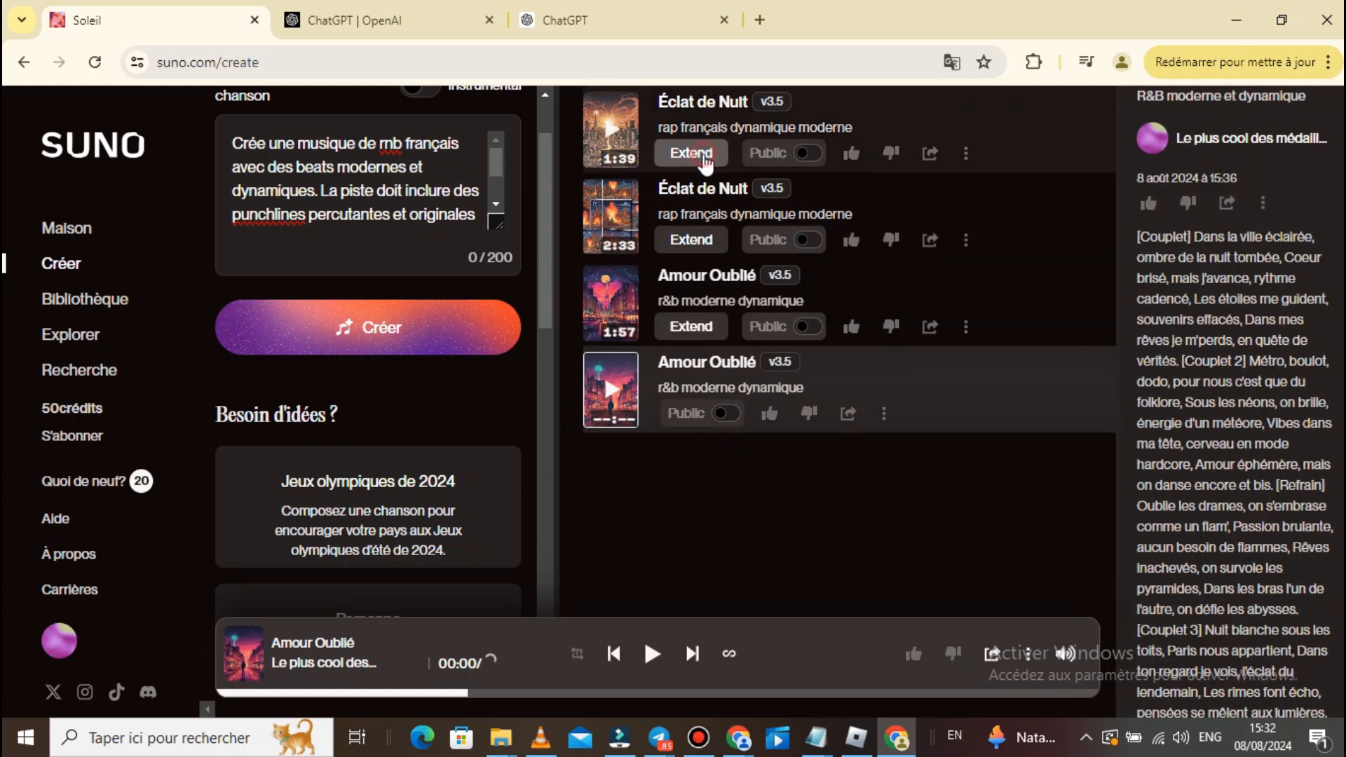
Open the first Éclat de Nuit song for extension and examine its lyrics, music style, title and start-time settings.
left_click(694, 153)
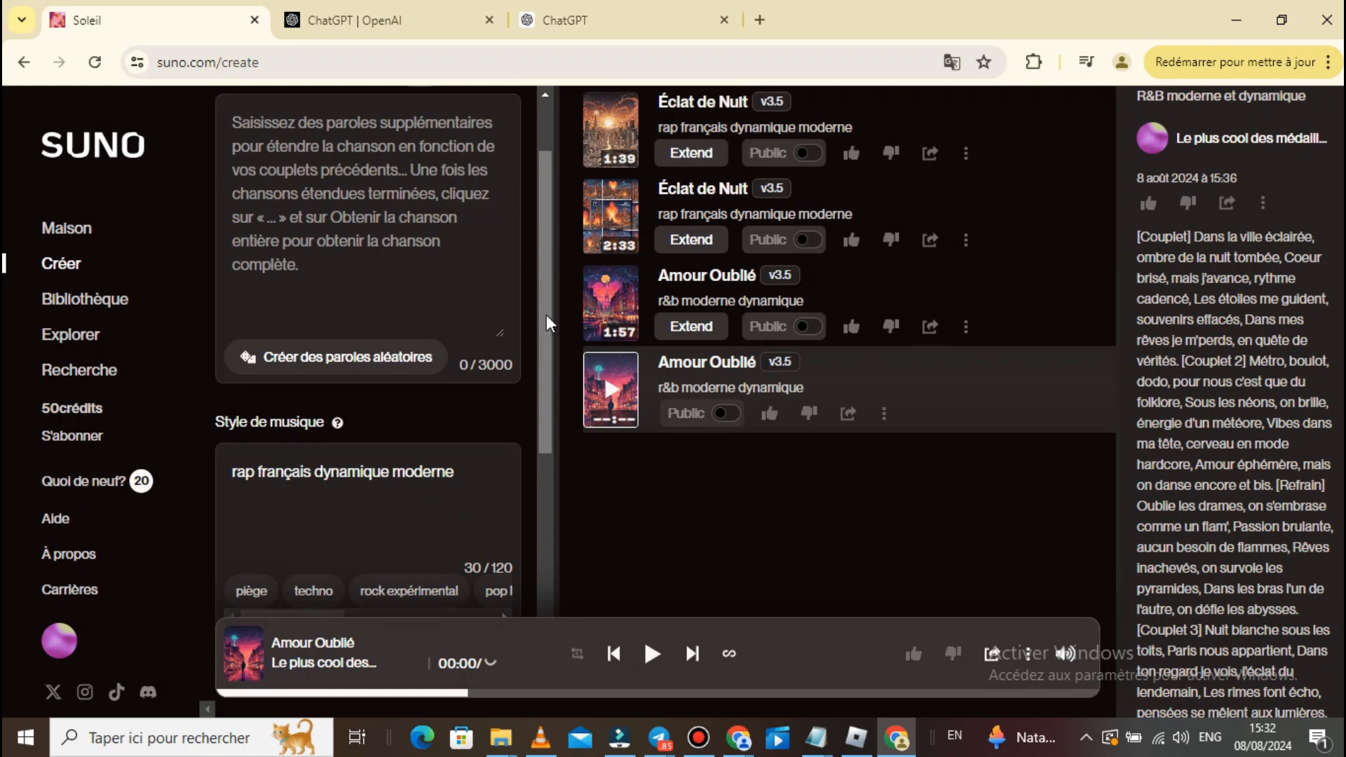
scroll(459, 317, "down", 3)
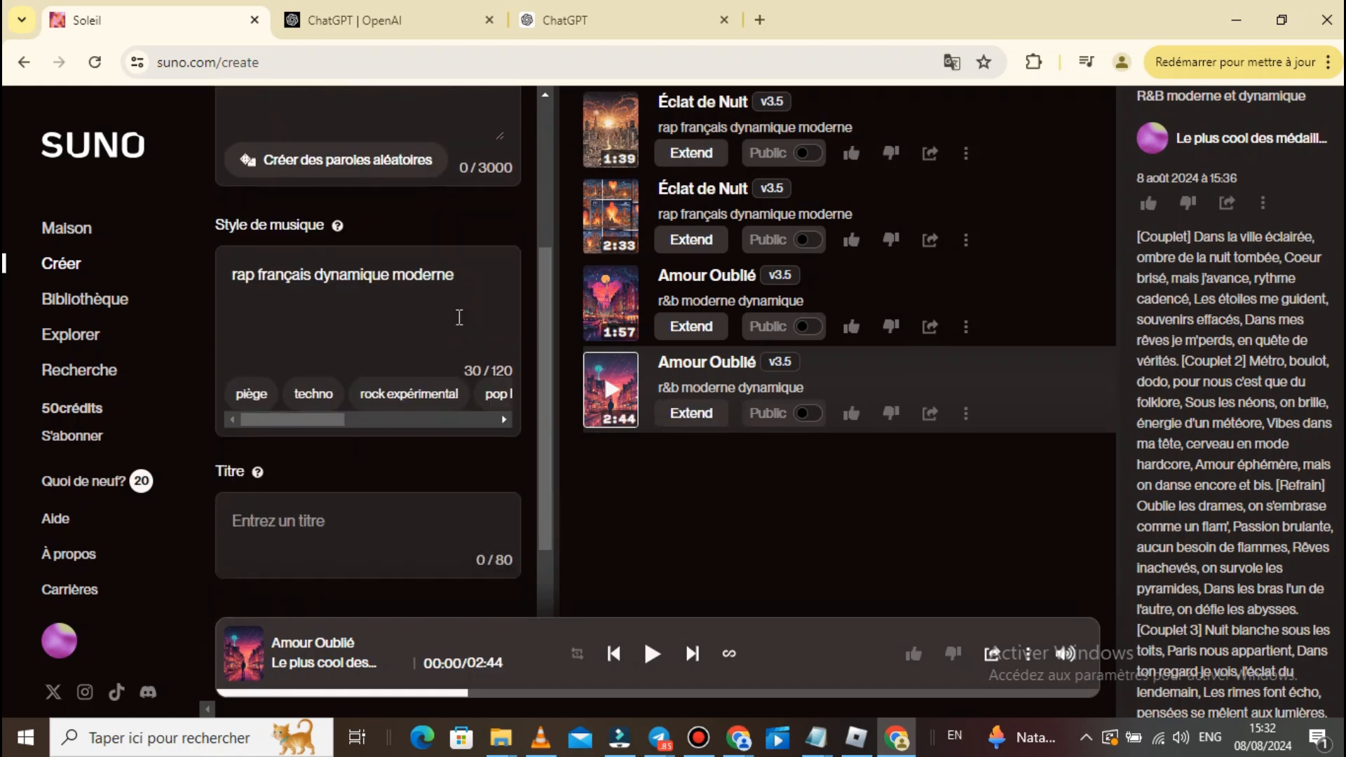
scroll(429, 226, "up", 4)
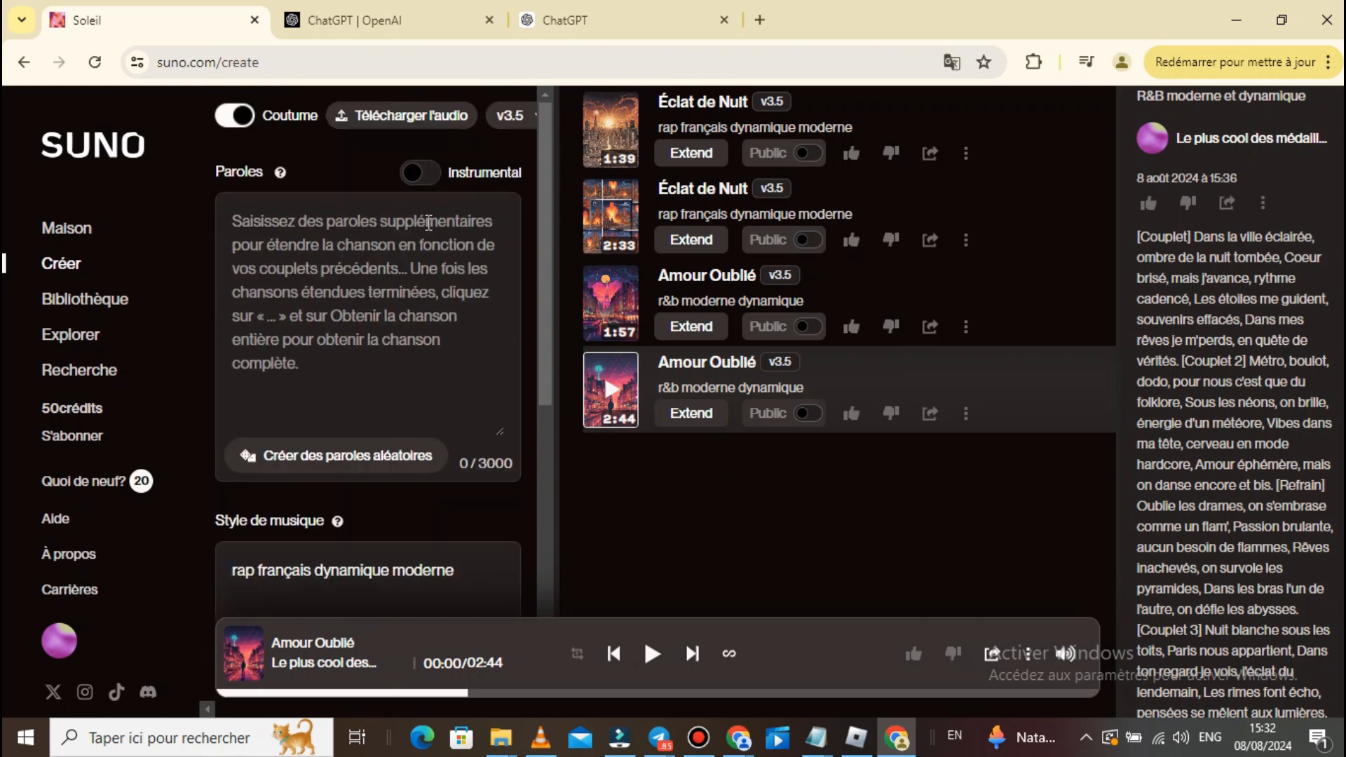
scroll(430, 277, "down", 3)
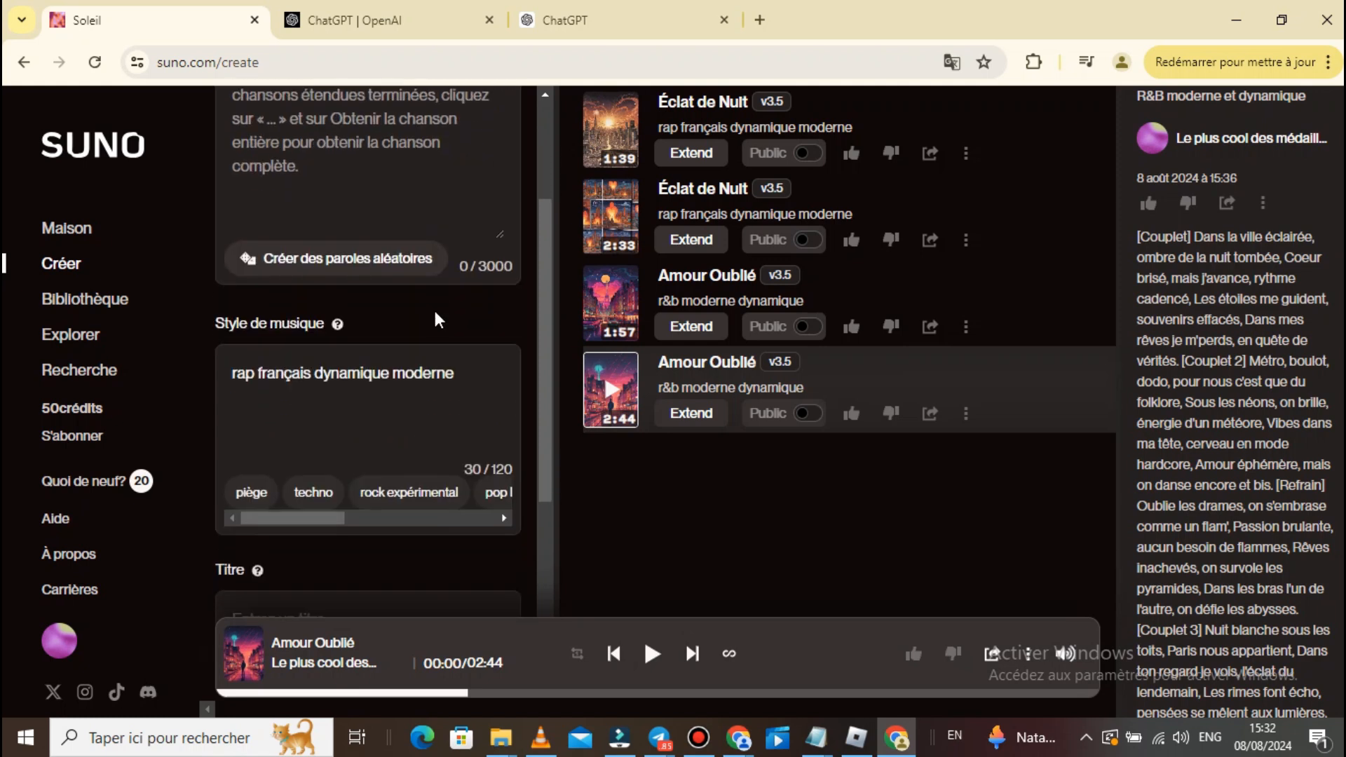
scroll(435, 310, "down", 5)
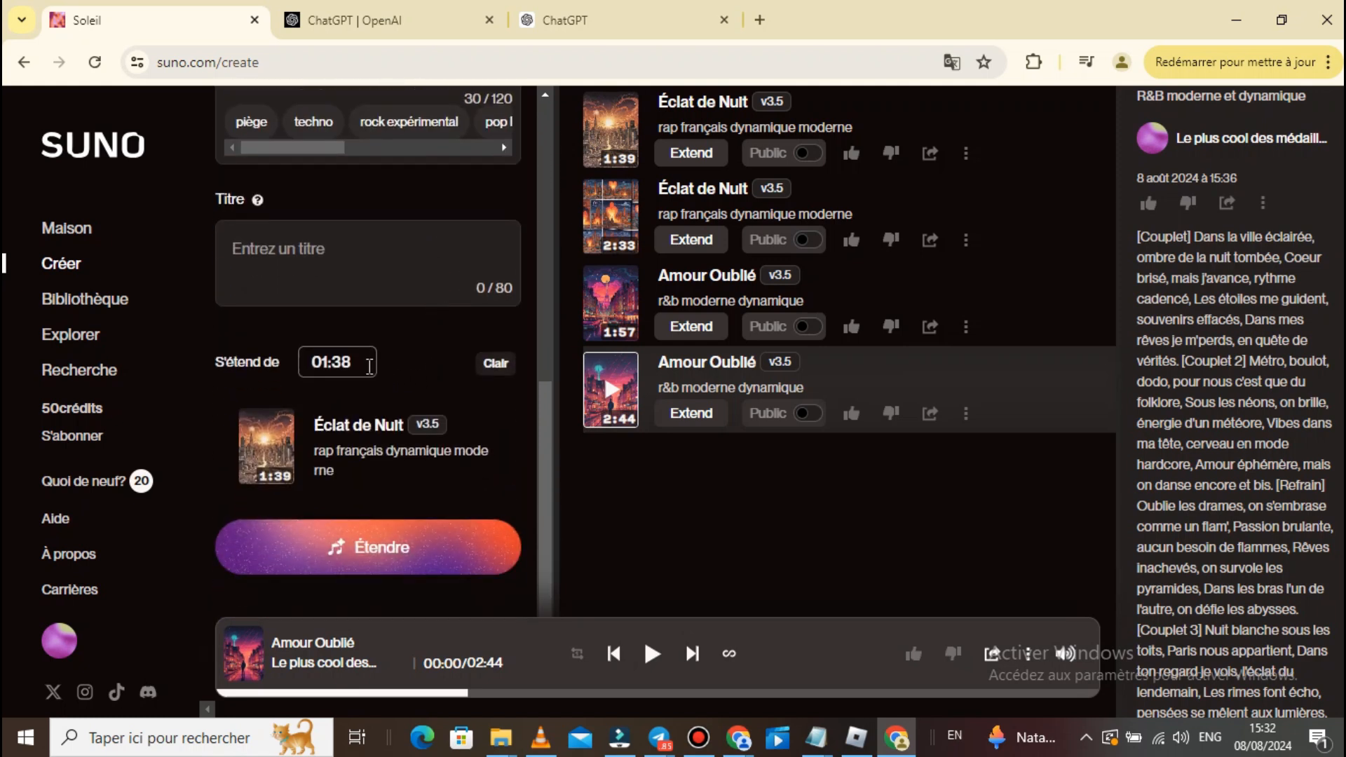
left_click(358, 363)
scroll(435, 365, "up", 4)
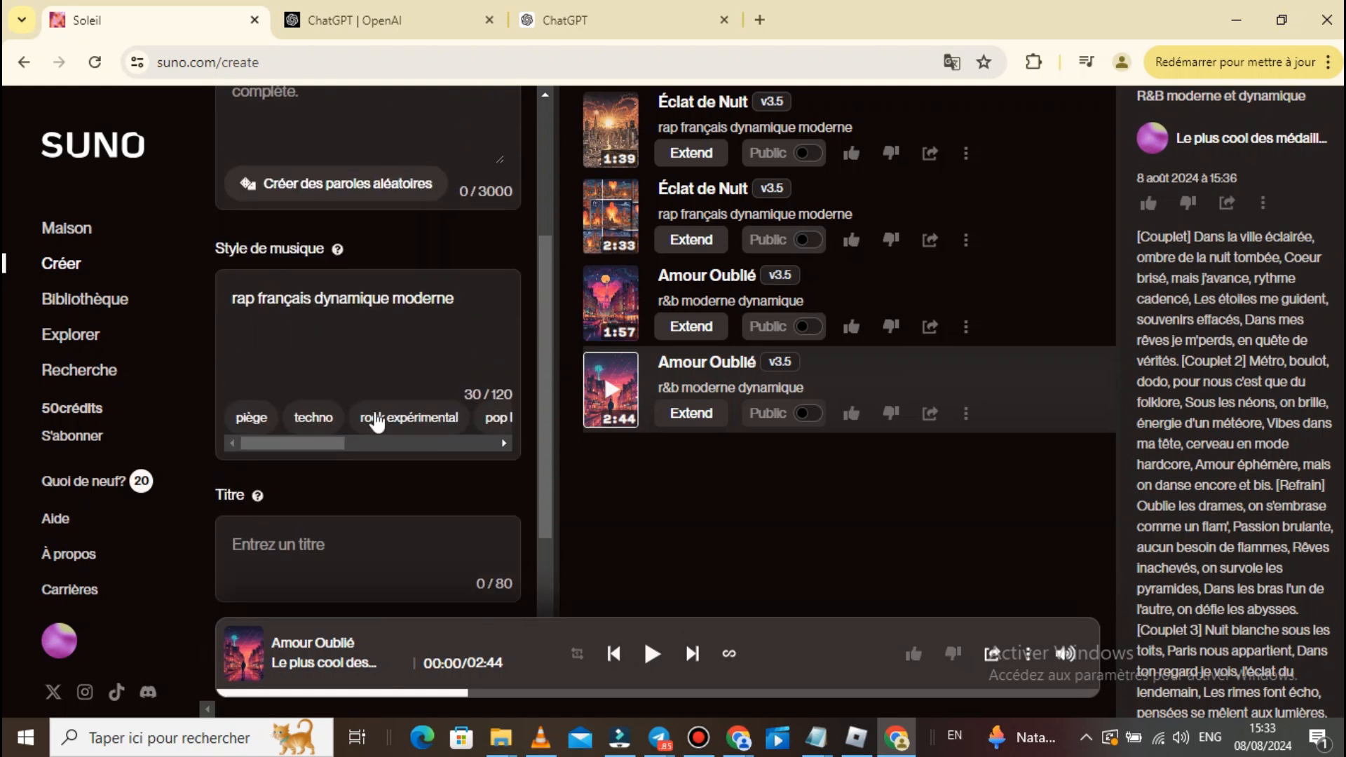
scroll(340, 420, "down", 2)
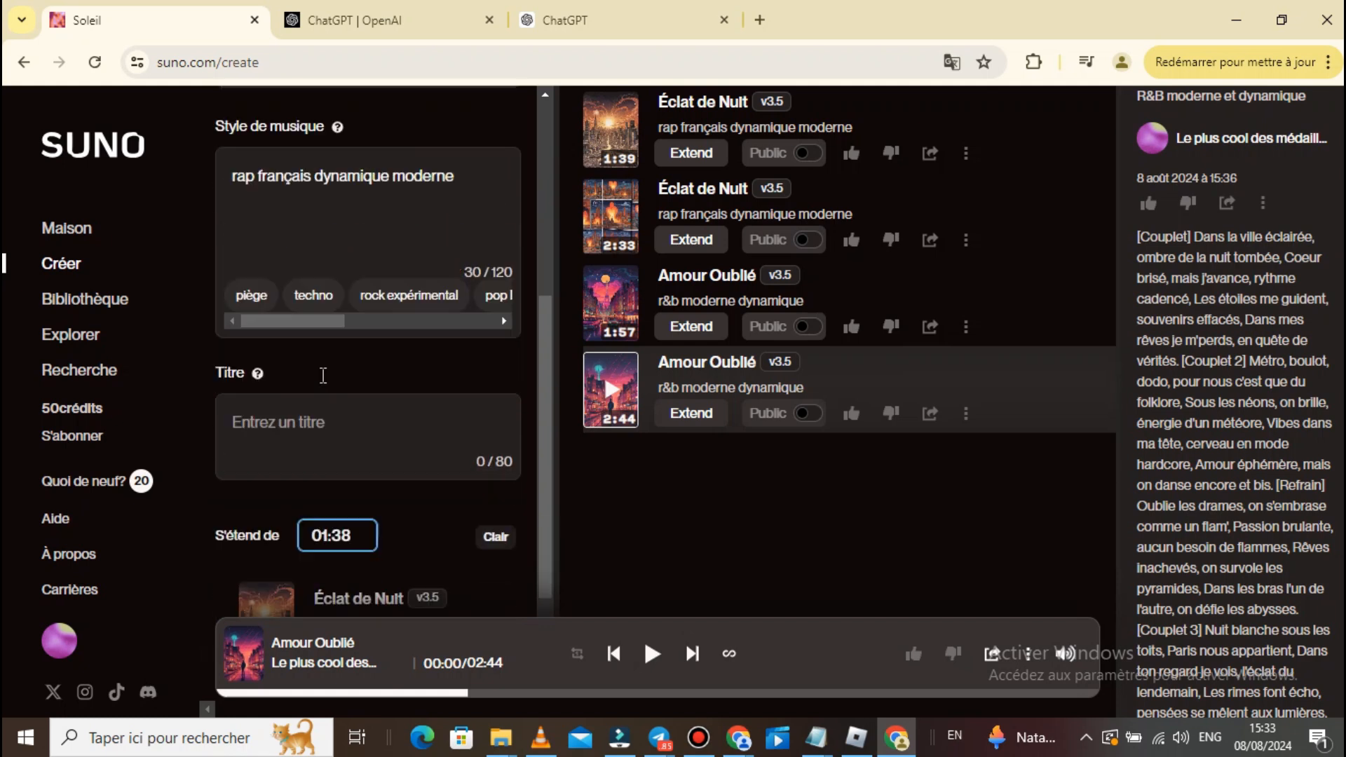
scroll(319, 354, "up", 1)
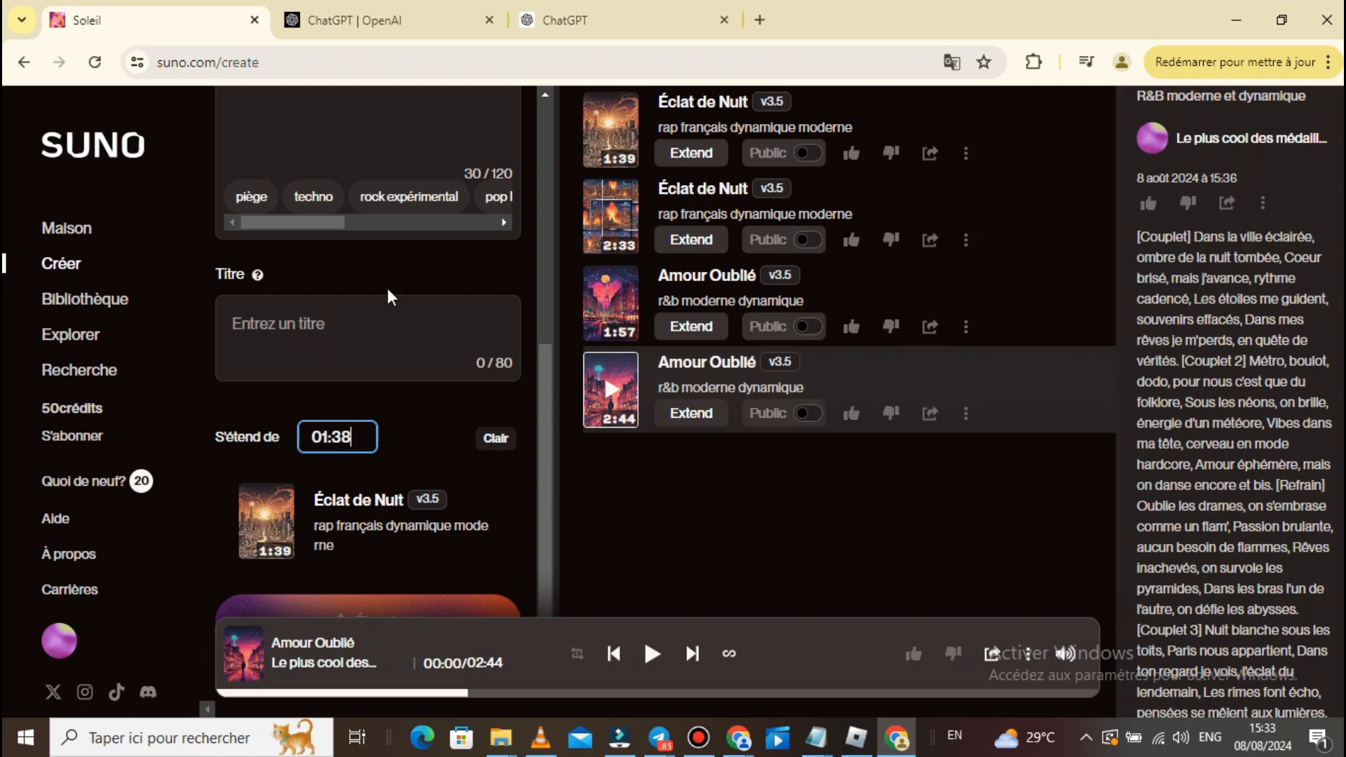
left_click(502, 223)
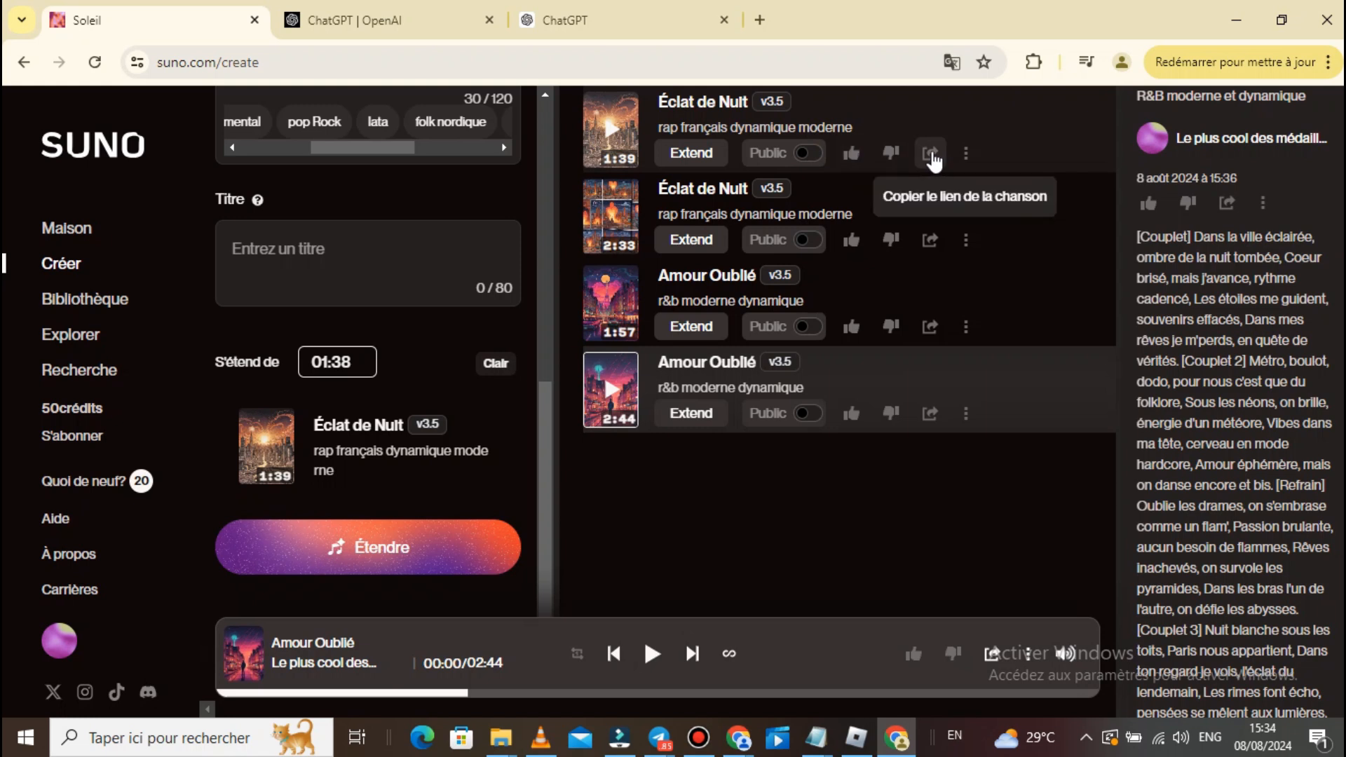
Review the additional options available for the first Éclat de Nuit song, including its sharing, download and report choices.
left_click(966, 153)
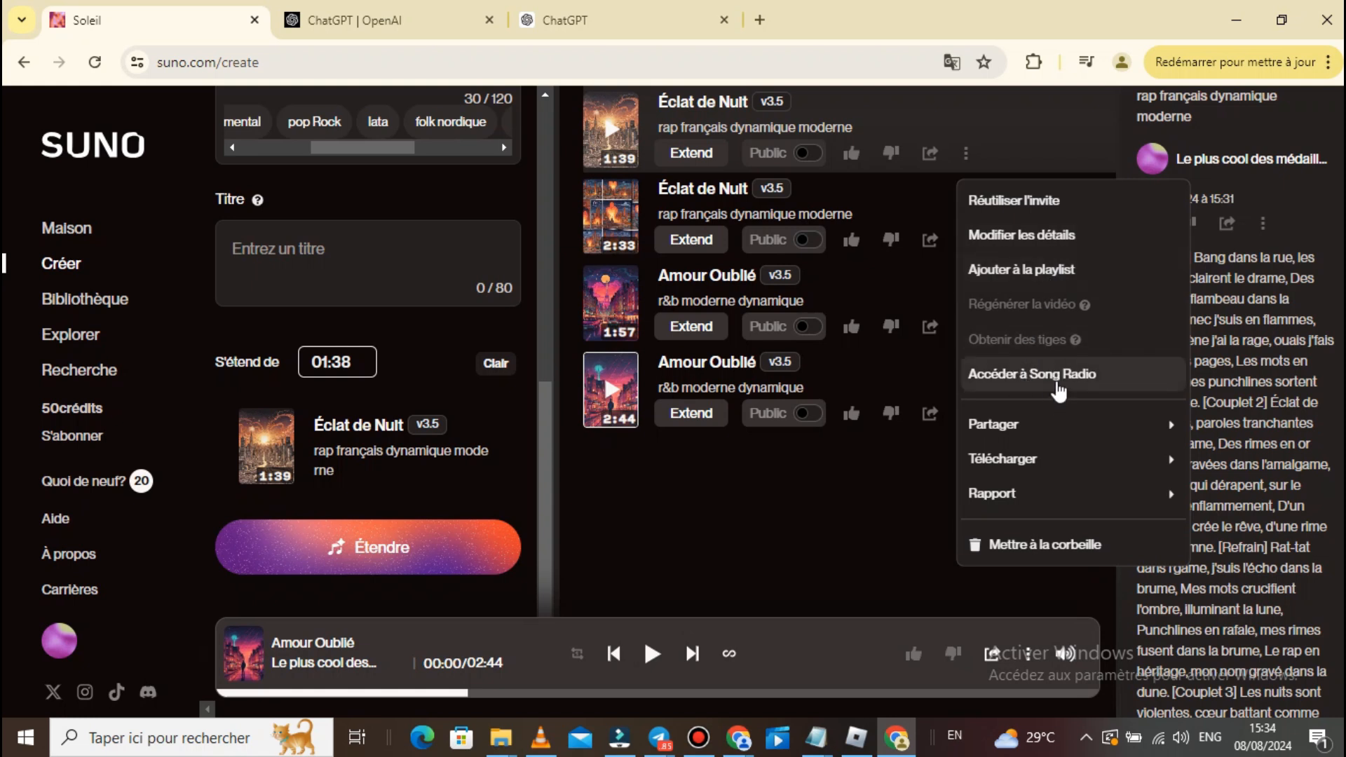
mouse_move(1085, 438)
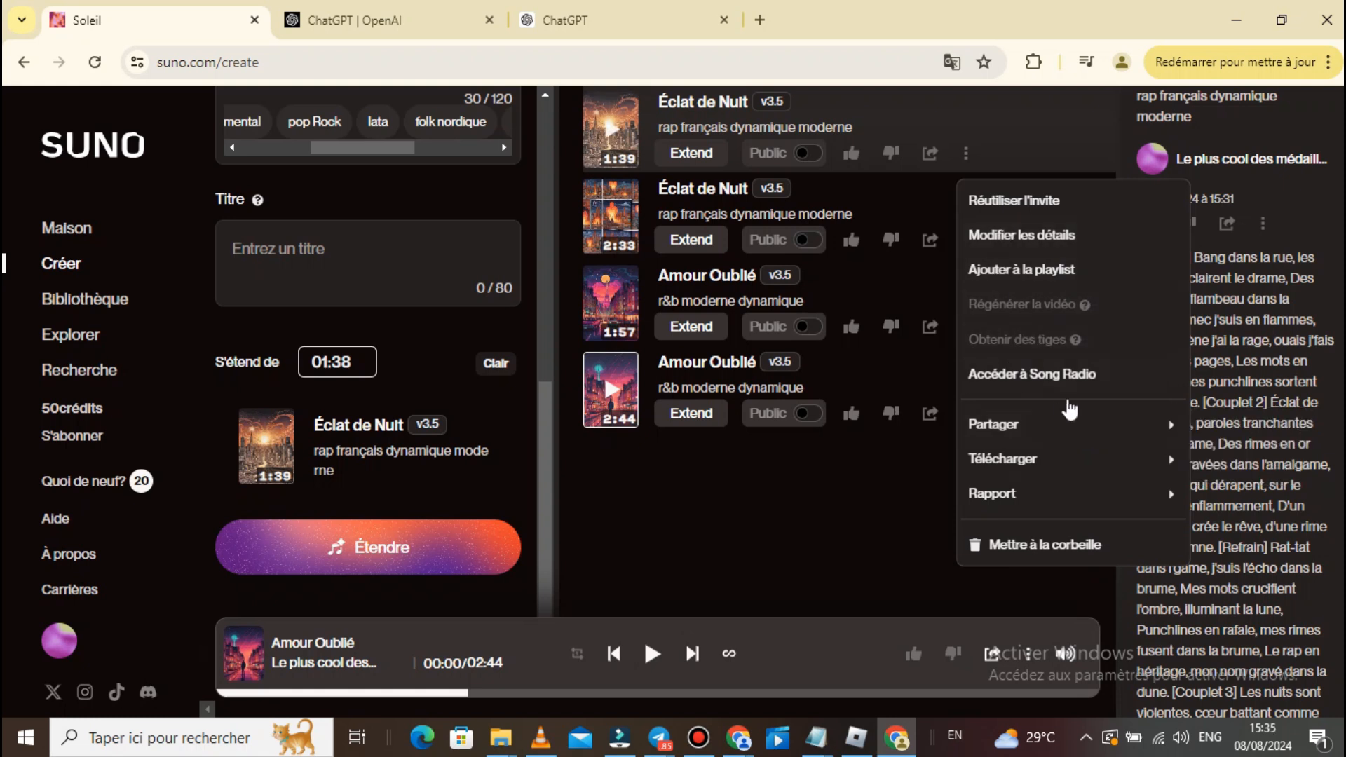
mouse_move(1090, 515)
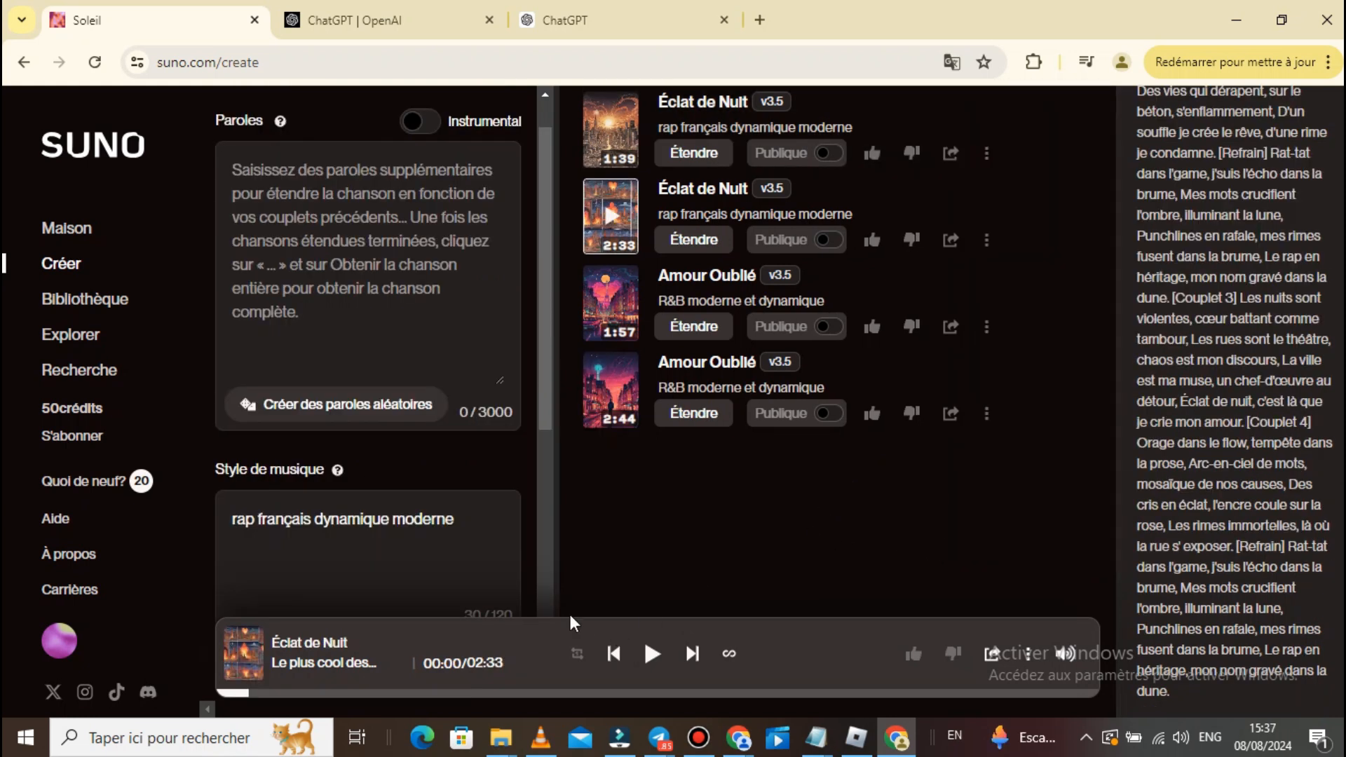
Open the subscription page and compare the prices, credits and conditions of the basic, Pro and Premier plans.
left_click(88, 443)
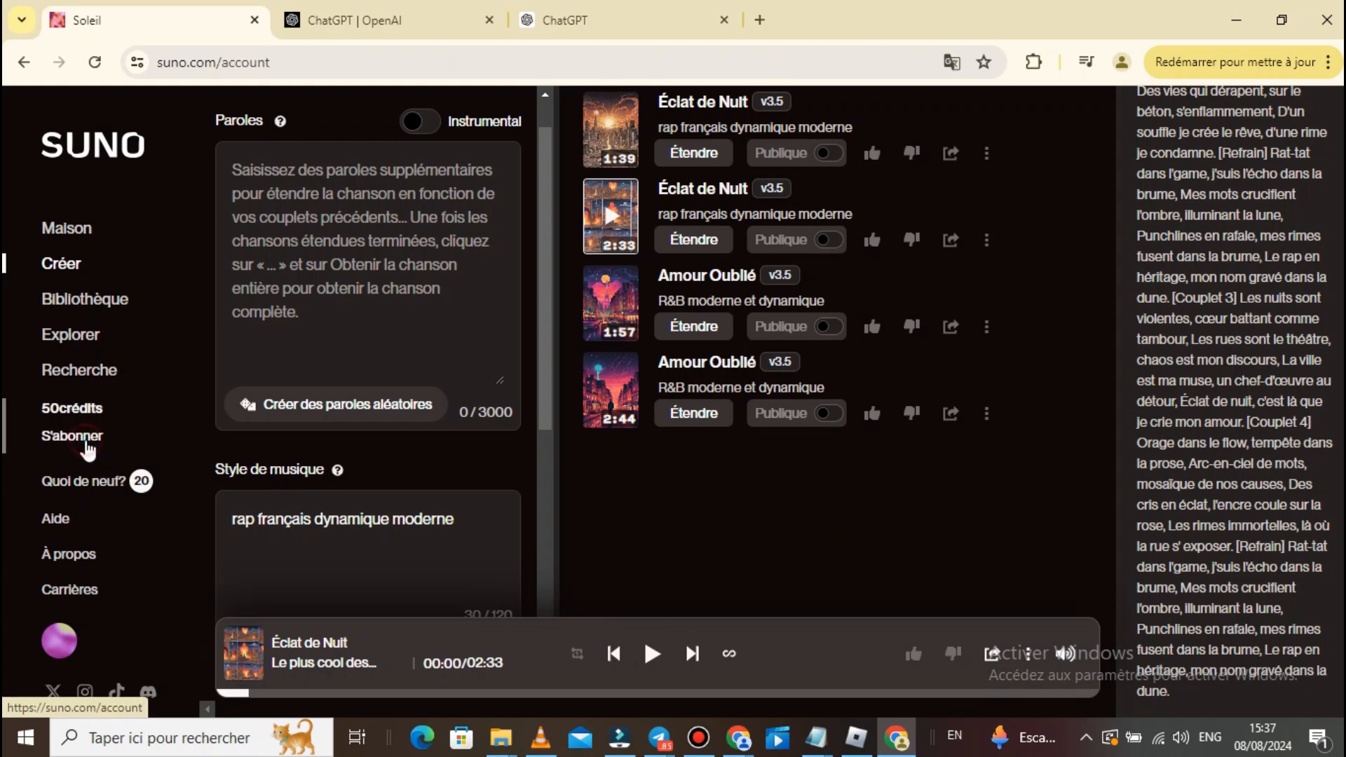
scroll(761, 344, "down", 4)
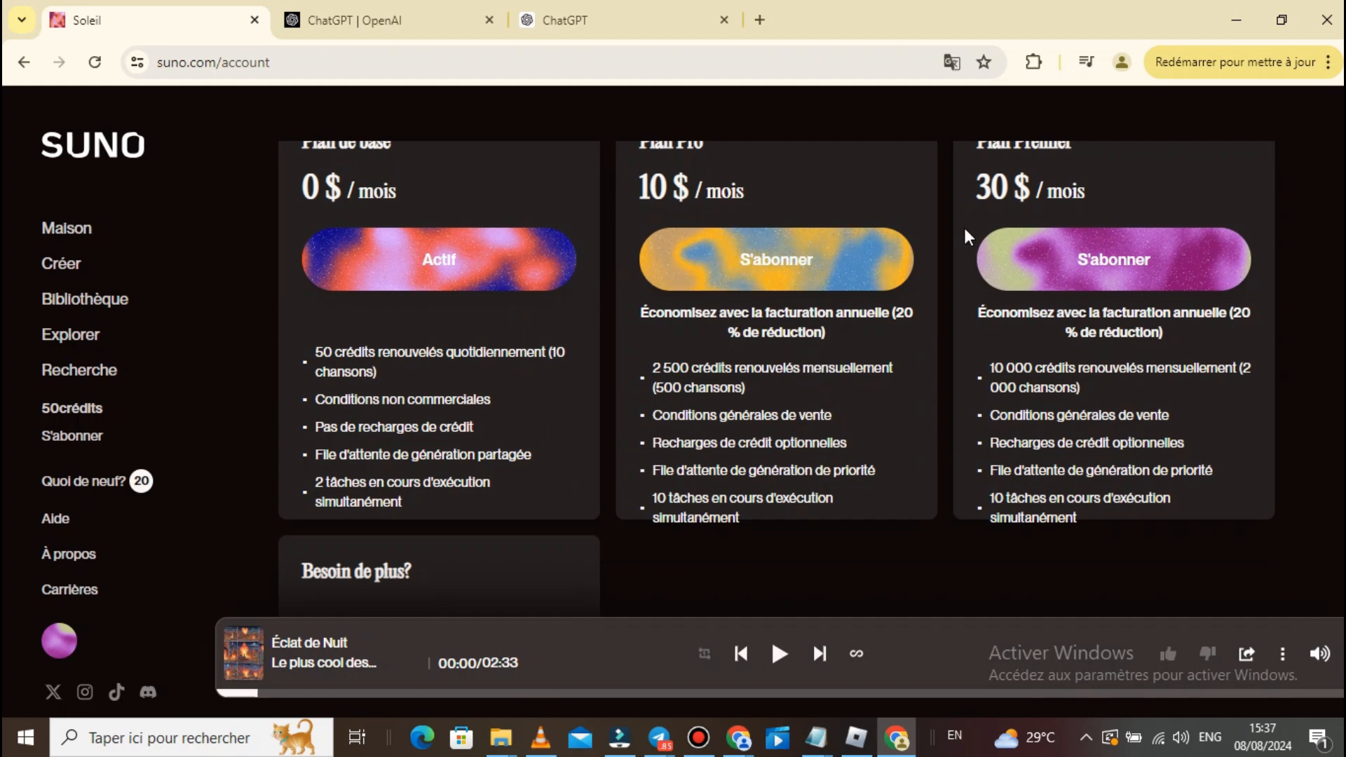
scroll(986, 259, "down", 5)
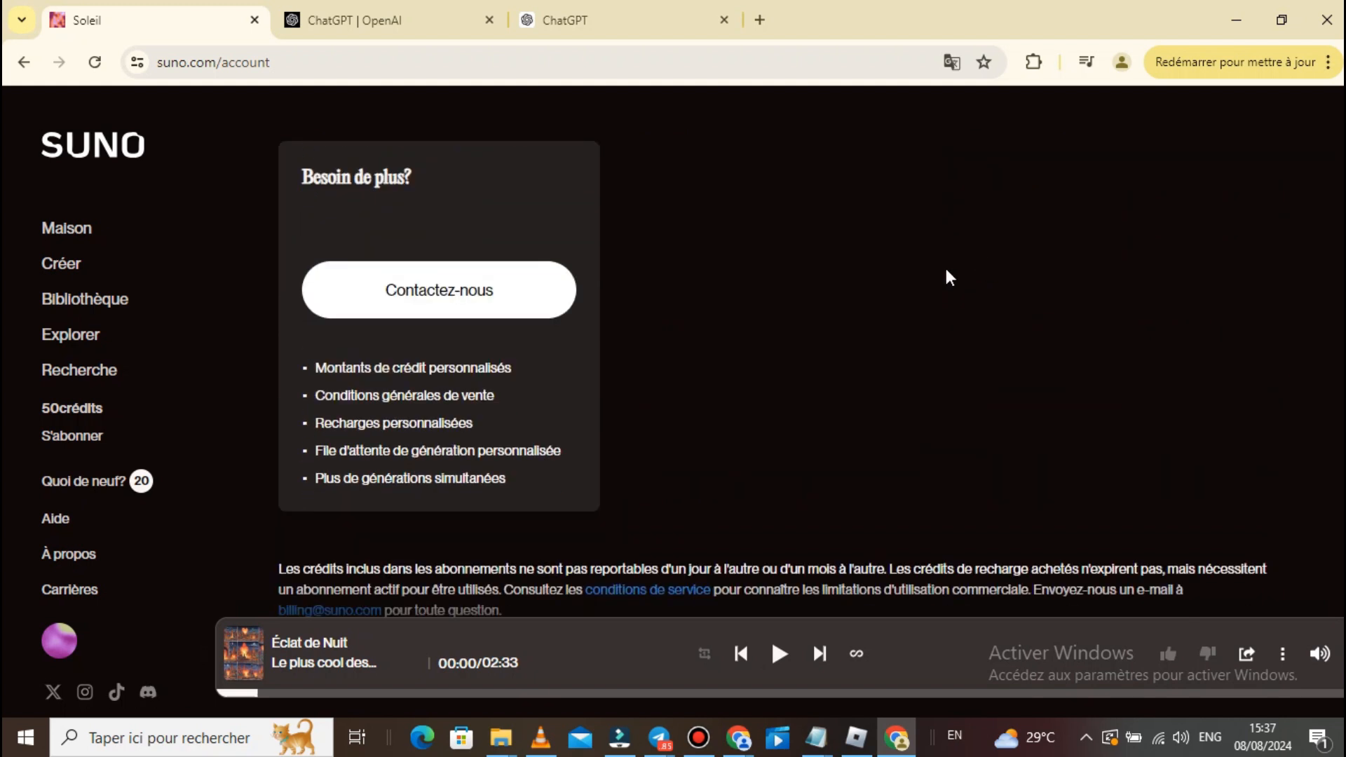
scroll(946, 270, "up", 9)
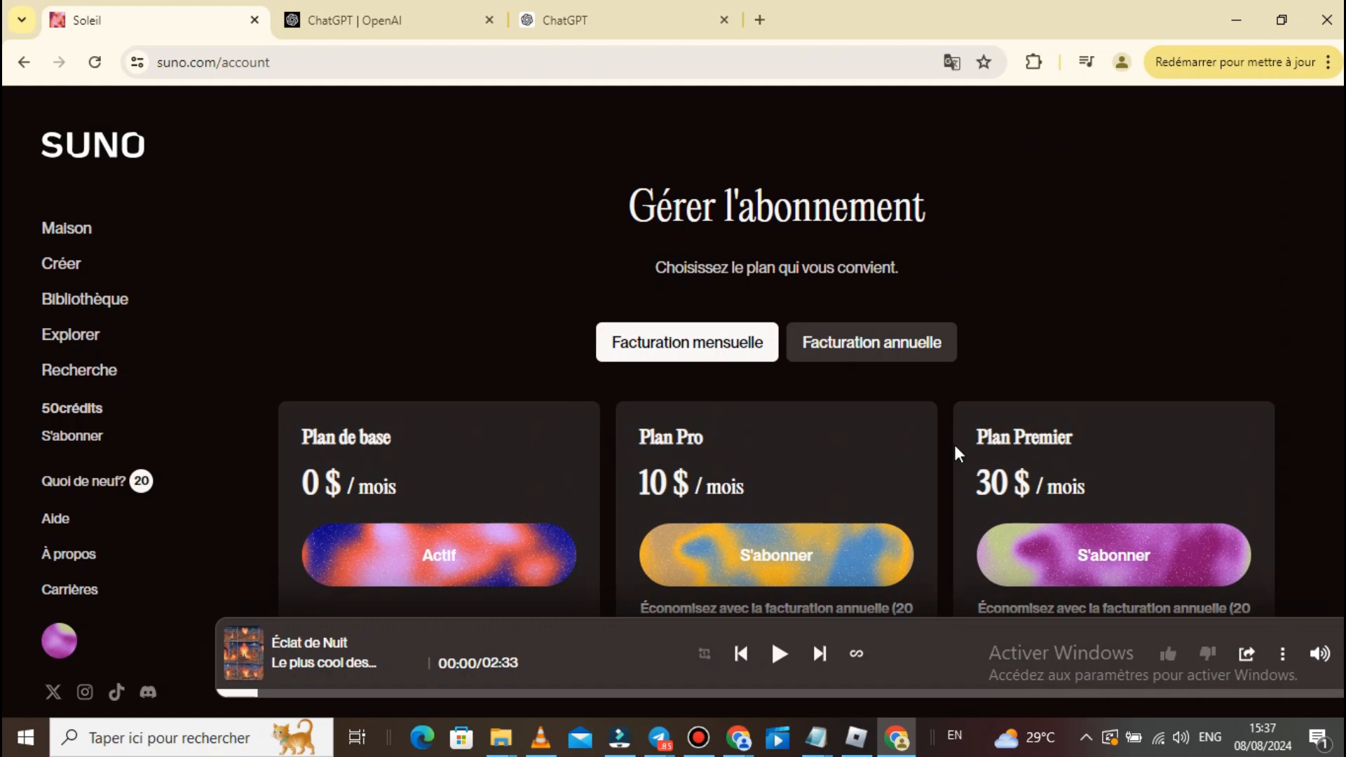
scroll(913, 384, "down", 5)
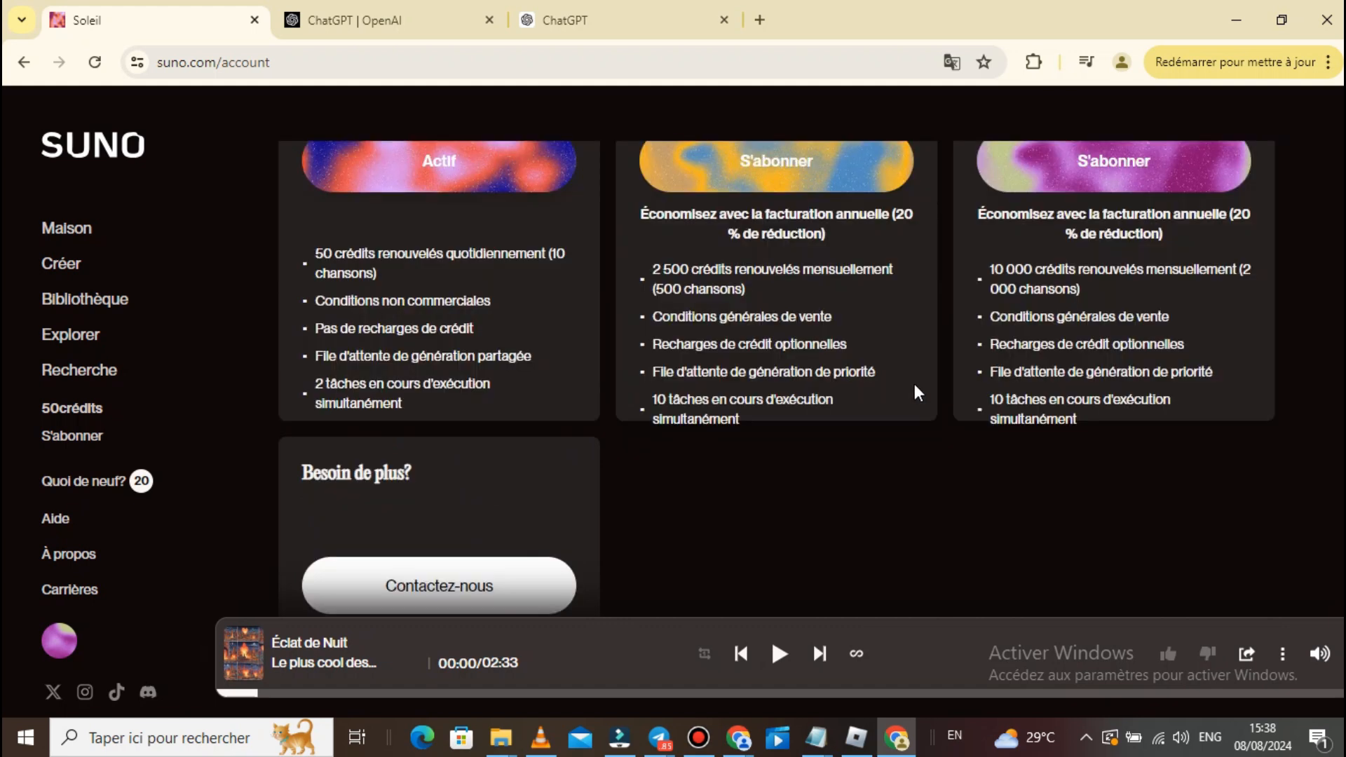
left_click(91, 404)
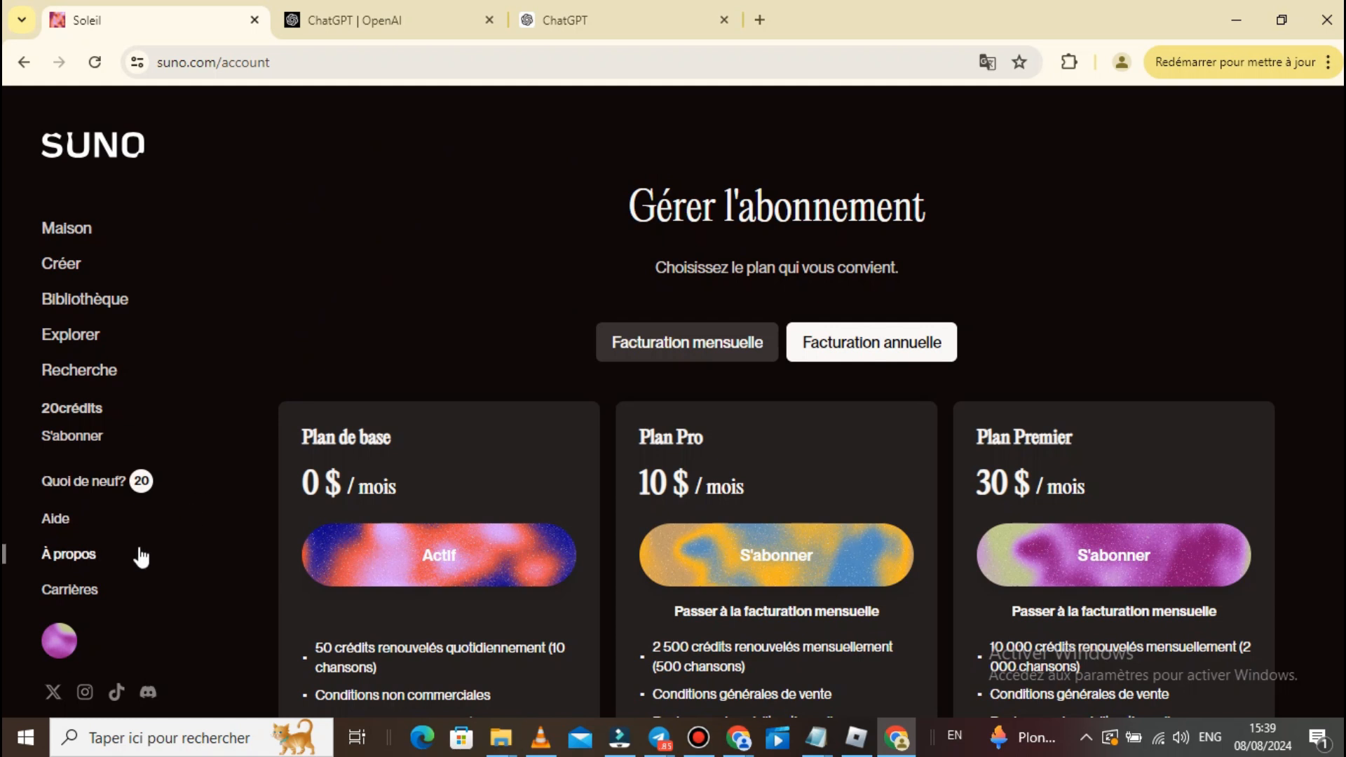
Look through Suno's open job positions on its careers page and return to the Suno site.
left_click(94, 597)
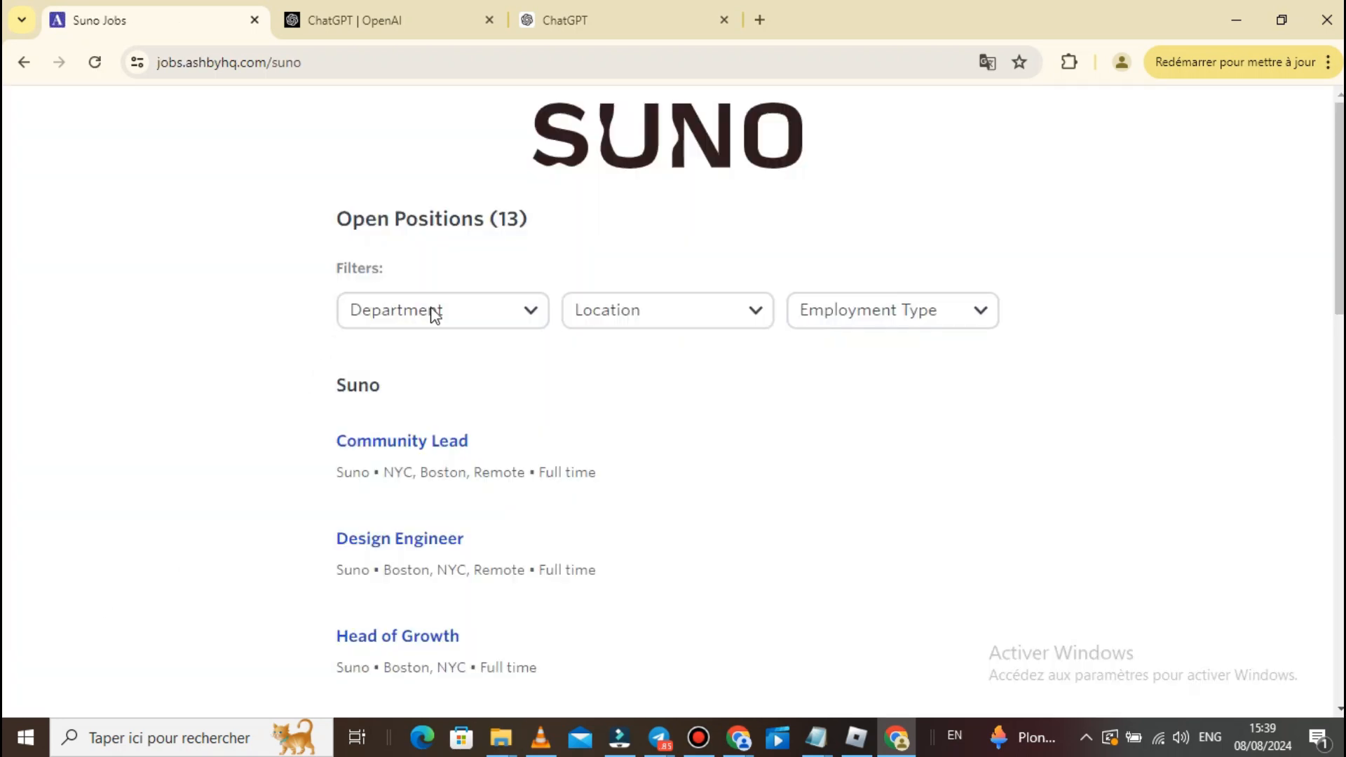
scroll(659, 397, "down", 1)
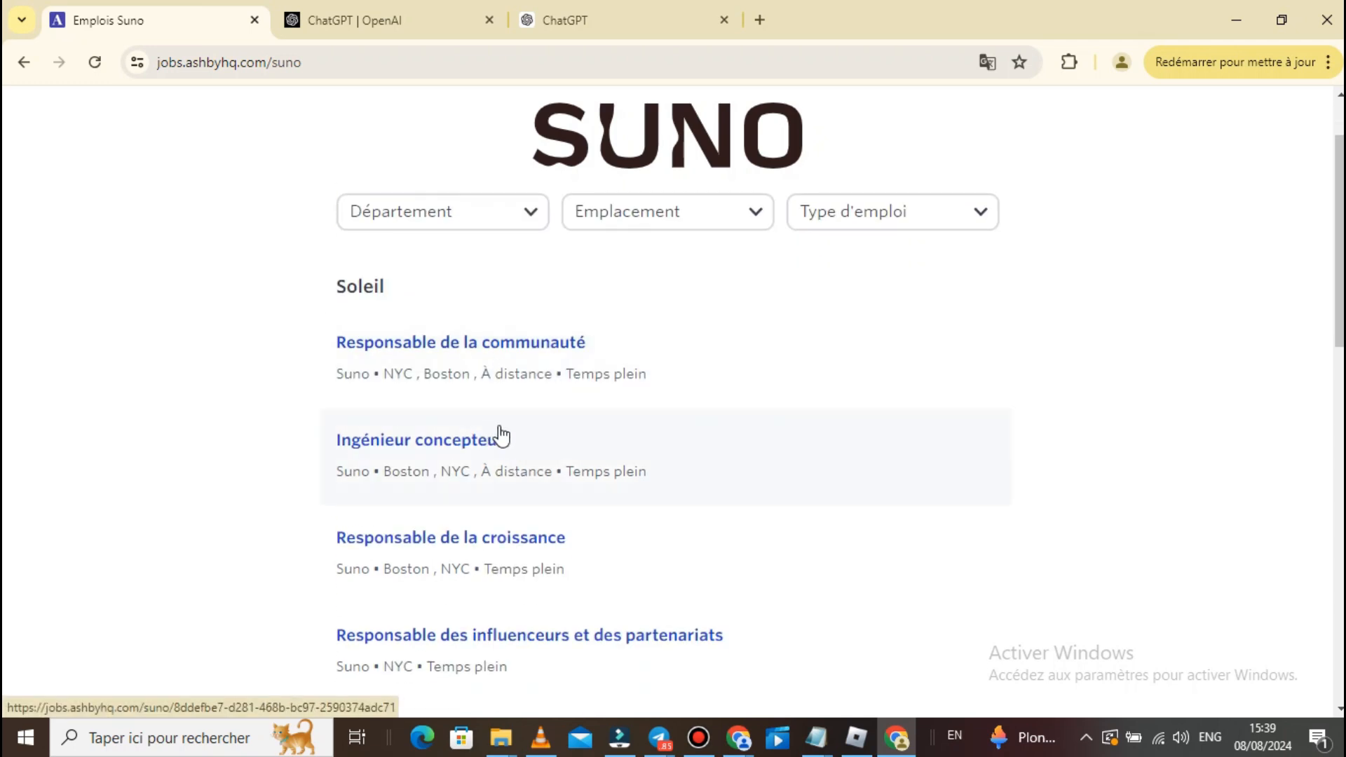
scroll(498, 439, "down", 2)
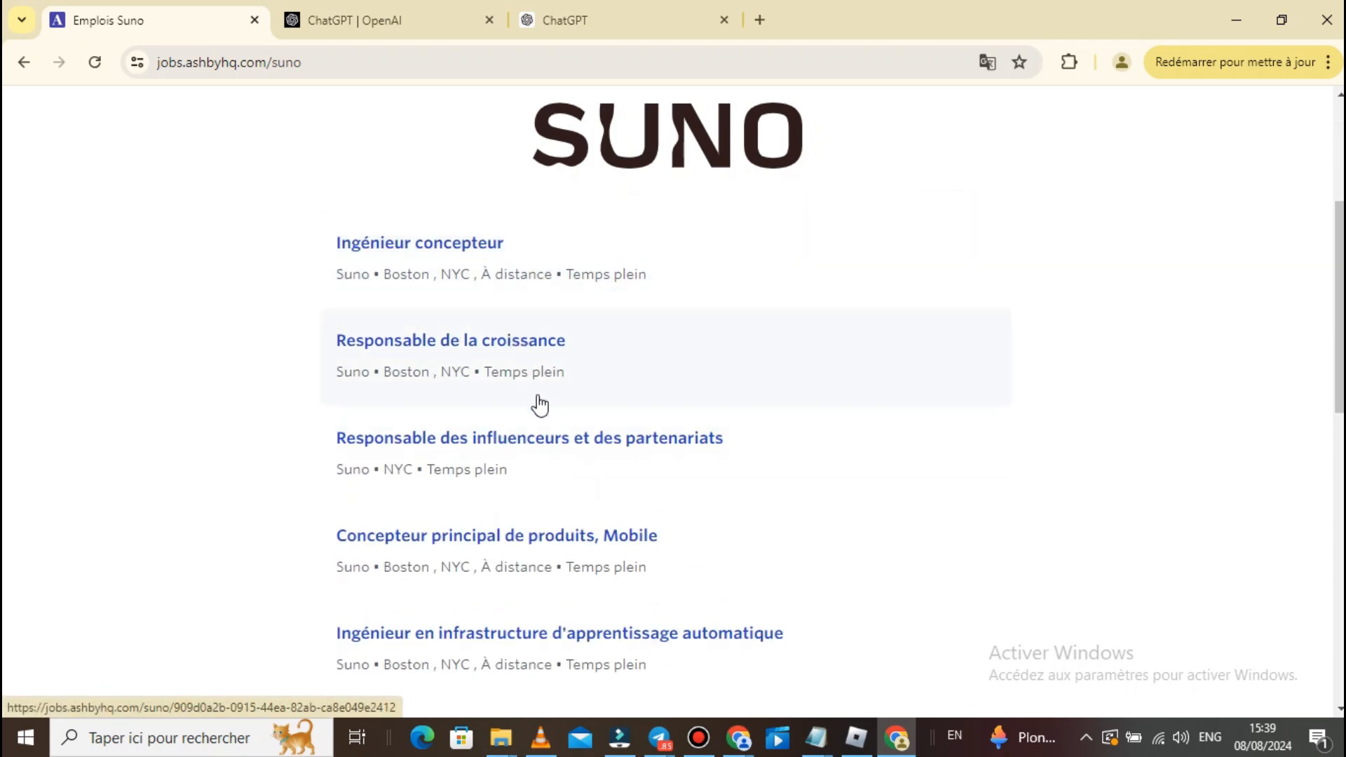
scroll(548, 459, "down", 7)
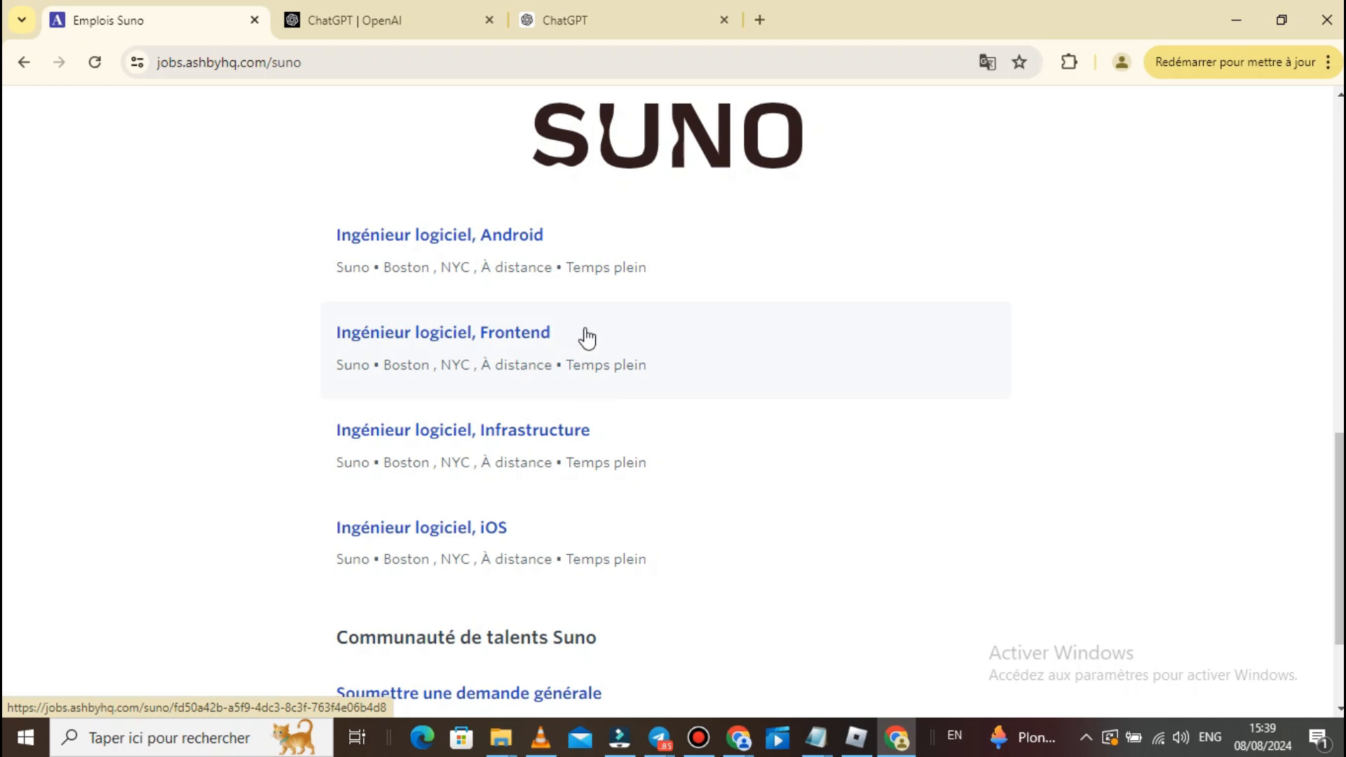
scroll(577, 342, "up", 8)
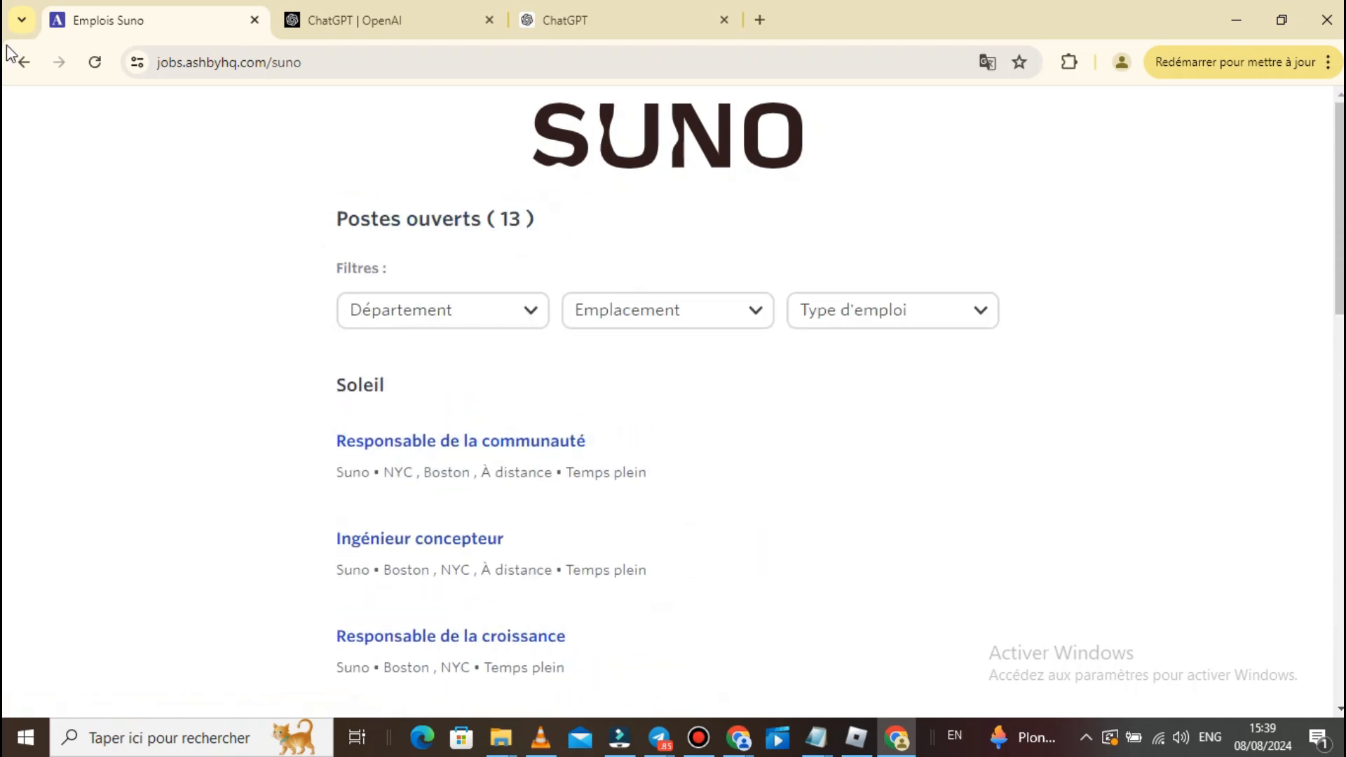
left_click(24, 62)
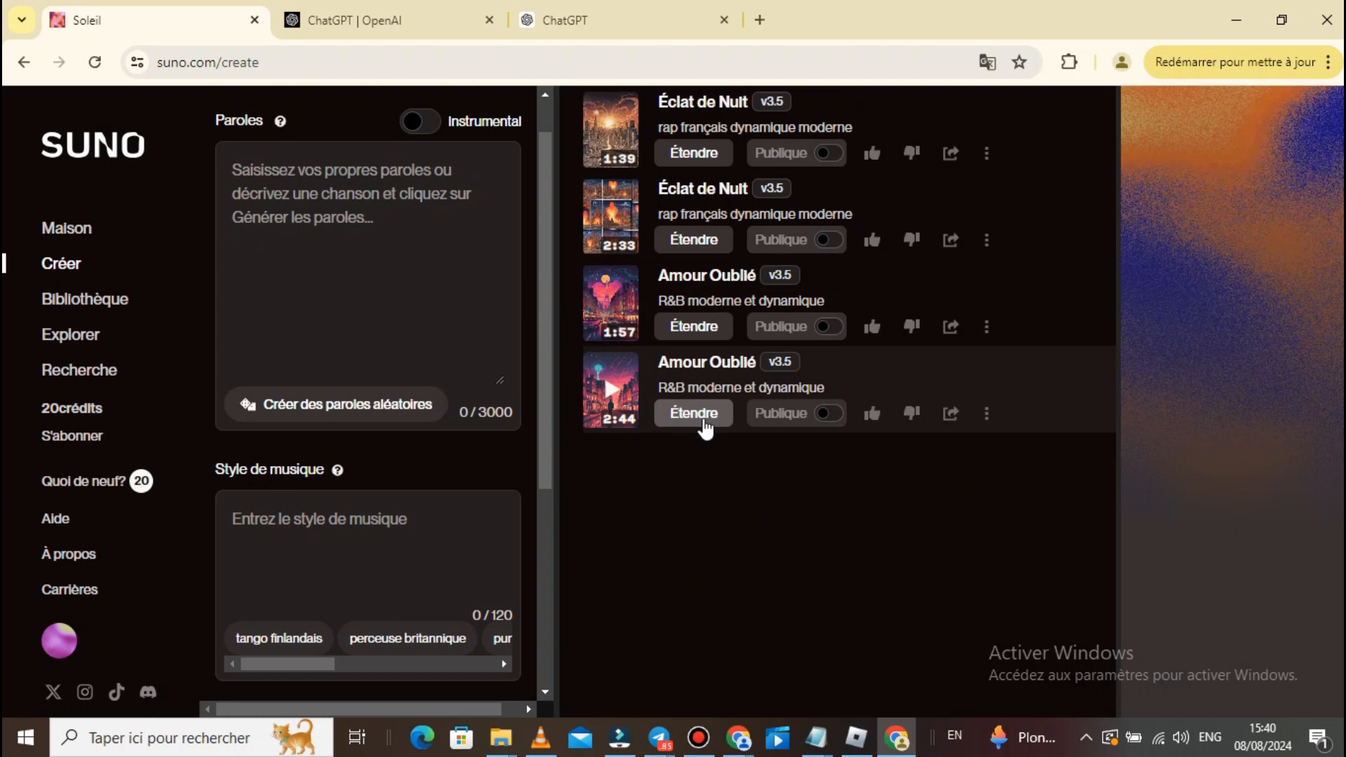